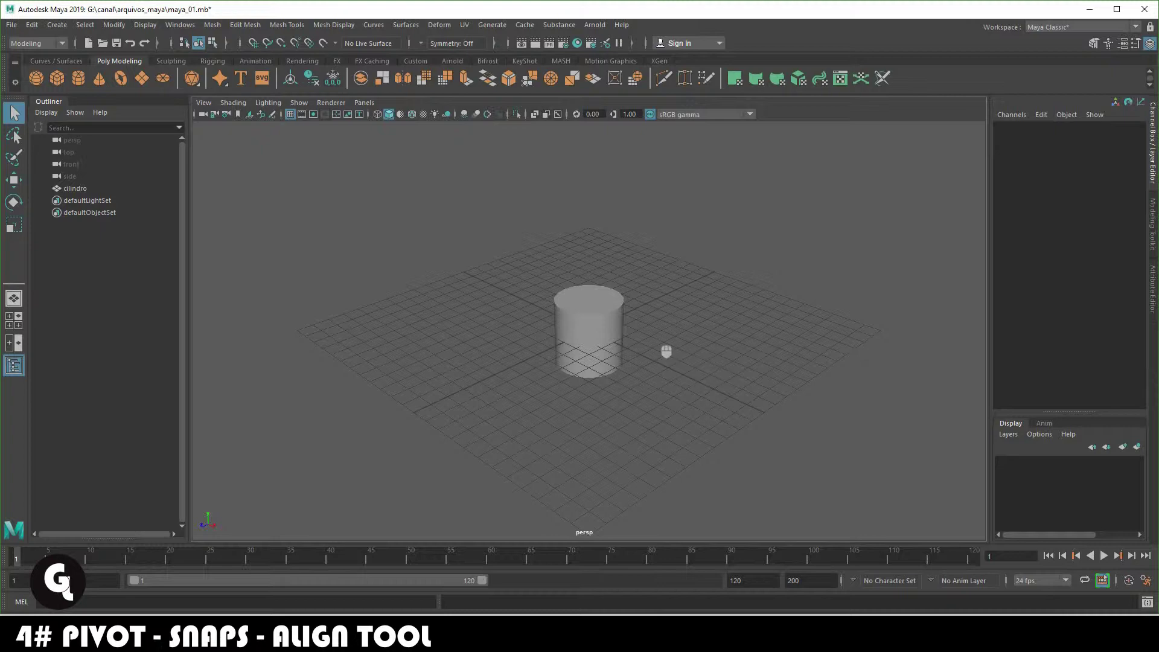
Step: Select the cylinder and move it along the Z axis to about -0.485
click(618, 334)
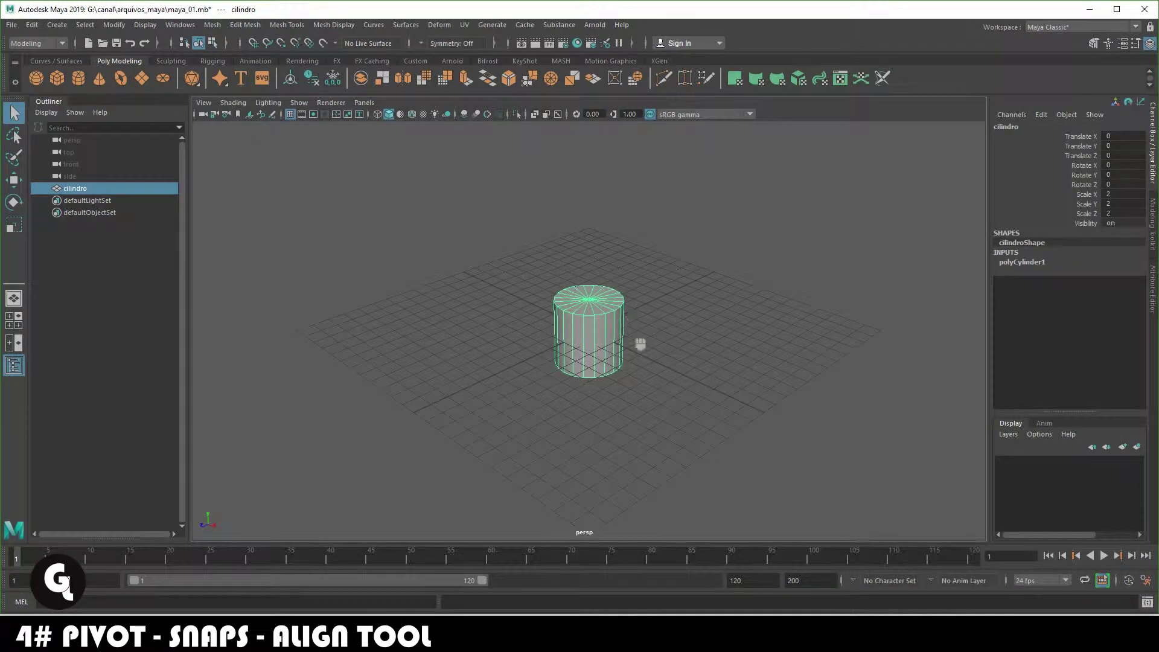
key(w)
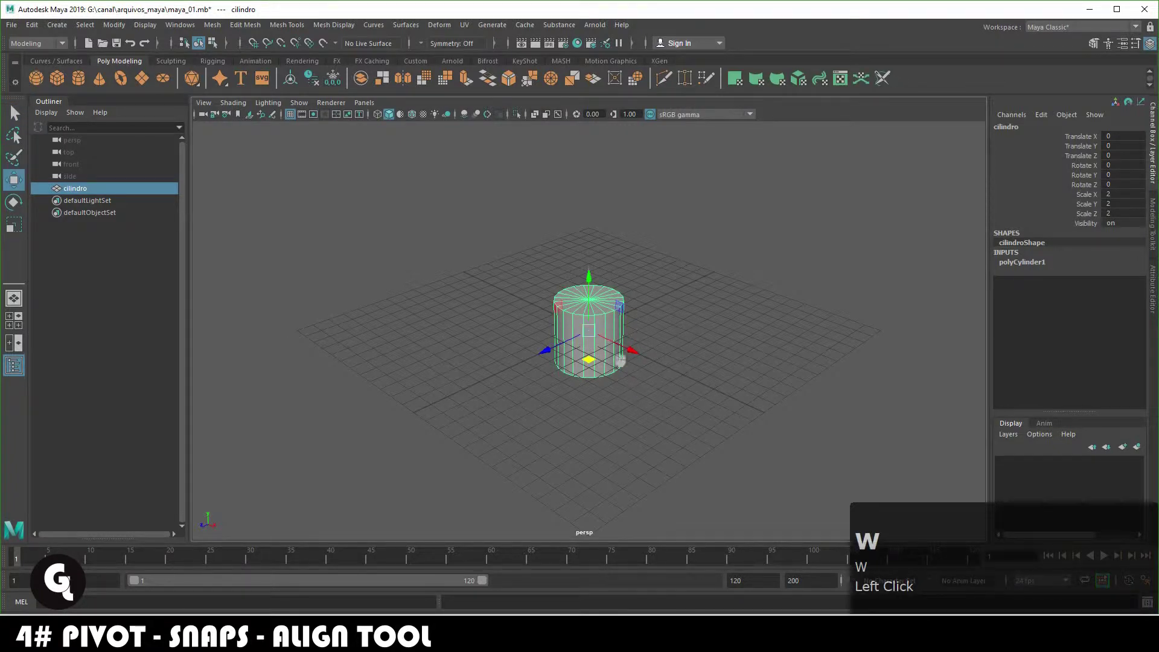
alt+drag(613, 356, 654, 339)
alt+right_drag(655, 339, 758, 511)
alt+drag(722, 393, 624, 366)
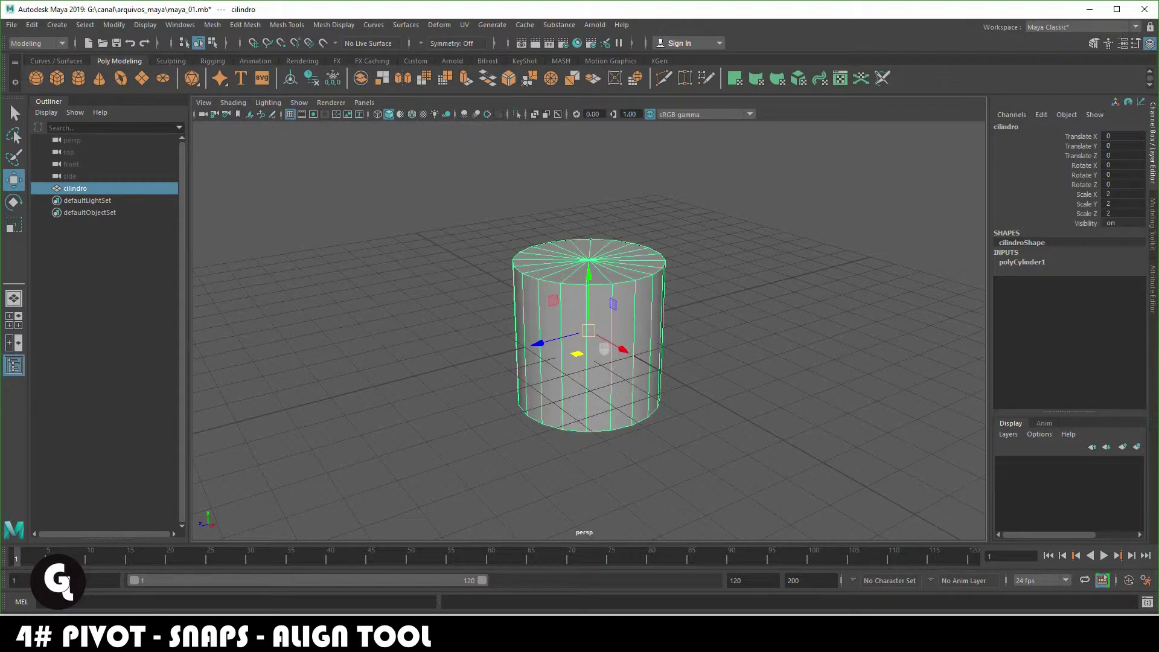
mouse_move(537, 343)
mouse_down()
mouse_move(605, 327)
mouse_move(559, 342)
mouse_move(555, 356)
mouse_up()
Step: Try rotating the cylinder about -30° on X and scaling it uniformly to about 3.7, and undo both transforms
key(e)
drag(576, 292, 644, 354)
key(r)
middle_drag(704, 419, 841, 384)
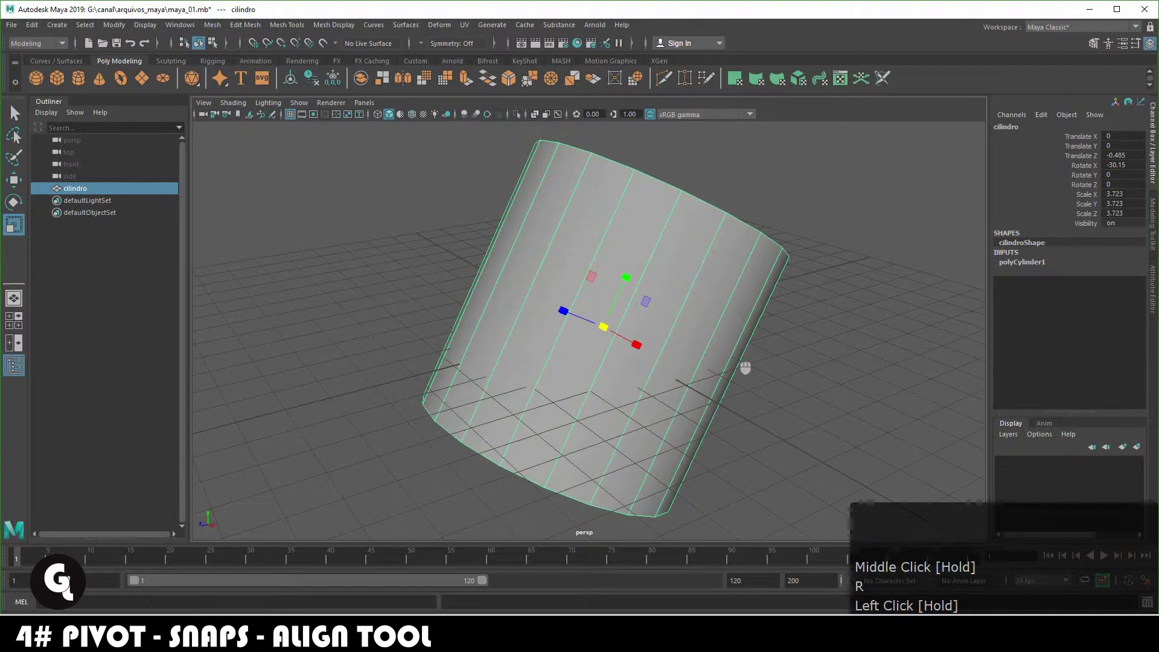
key(ctrl+z)
key(ctrl+z)
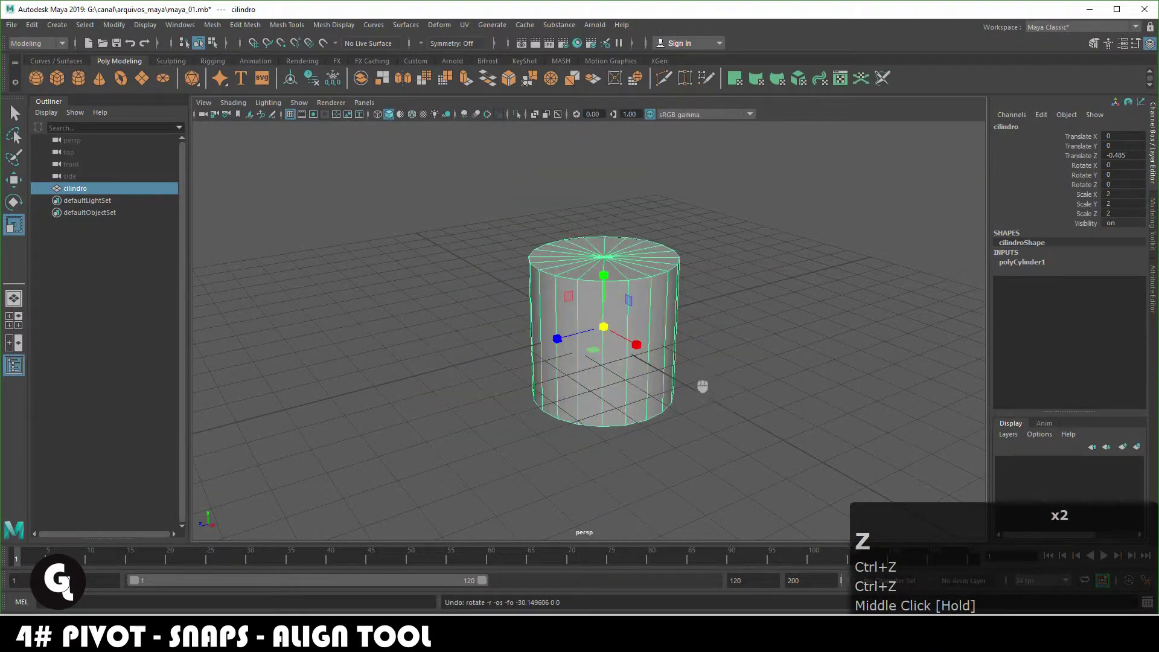
Step: Offset the cylinder's pivot about 12 units along the positive X axis, near the edge of the grid
key(w)
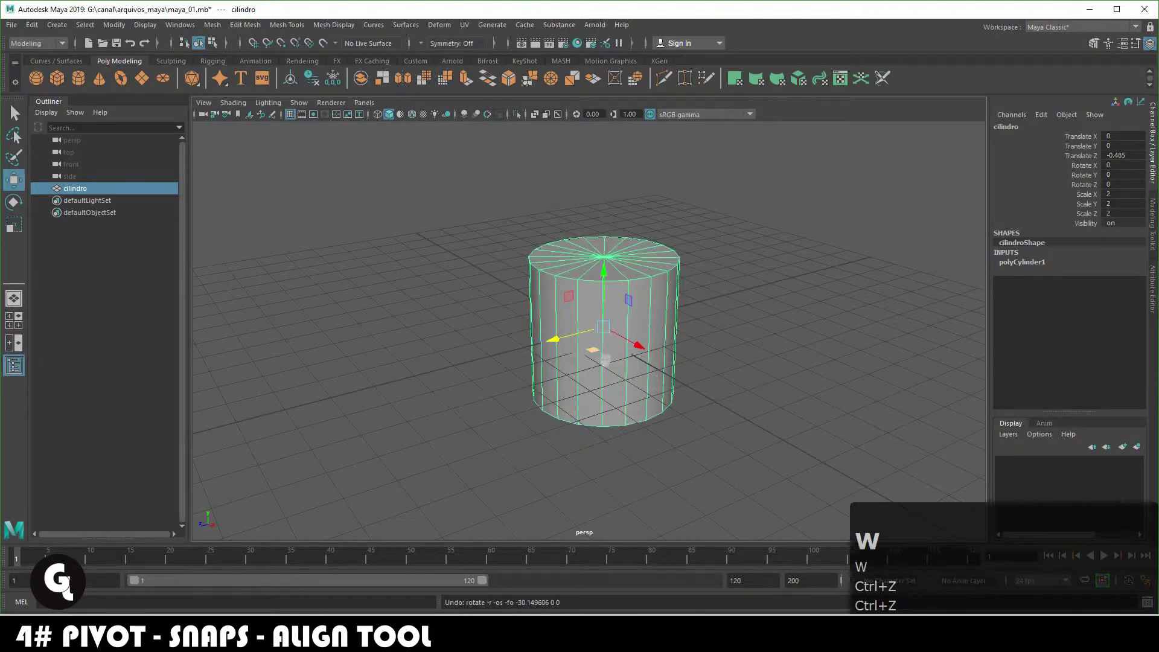
alt+drag(687, 377, 732, 350)
alt+right_drag(732, 349, 685, 325)
alt+drag(685, 325, 706, 339)
alt+middle_drag(706, 338, 645, 328)
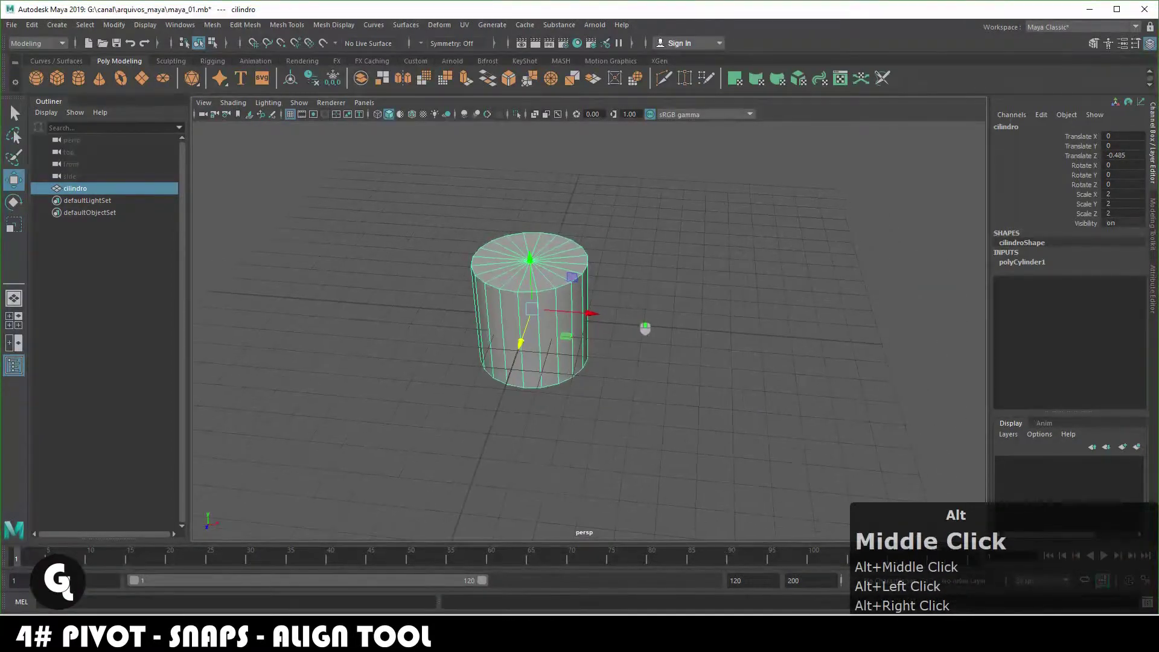
key(d)
drag(610, 328, 851, 339)
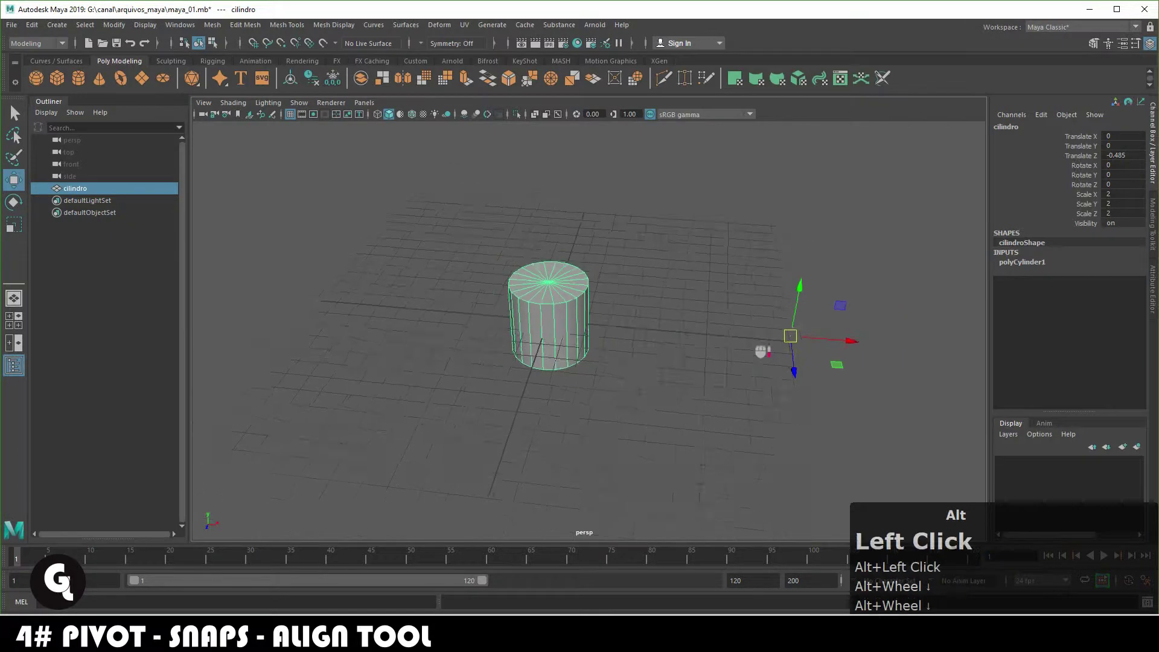
alt+middle_drag(761, 351, 690, 352)
alt+right_drag(691, 352, 673, 358)
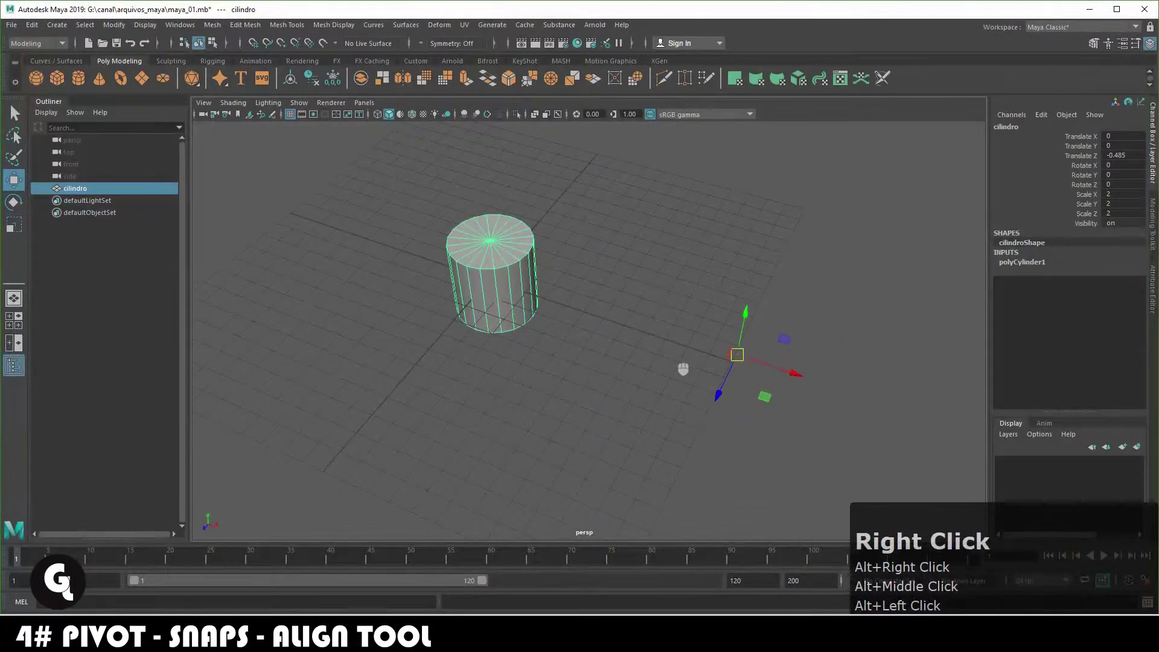
Step: Try rotating the cylinder on Y and scaling it around the offset pivot, and undo both along with the pivot move
key(e)
mouse_move(760, 406)
mouse_down()
mouse_move(652, 424)
mouse_move(749, 396)
mouse_move(846, 388)
mouse_move(690, 427)
mouse_move(822, 383)
mouse_move(653, 417)
mouse_move(827, 404)
mouse_move(711, 422)
mouse_move(803, 402)
mouse_move(769, 415)
mouse_up()
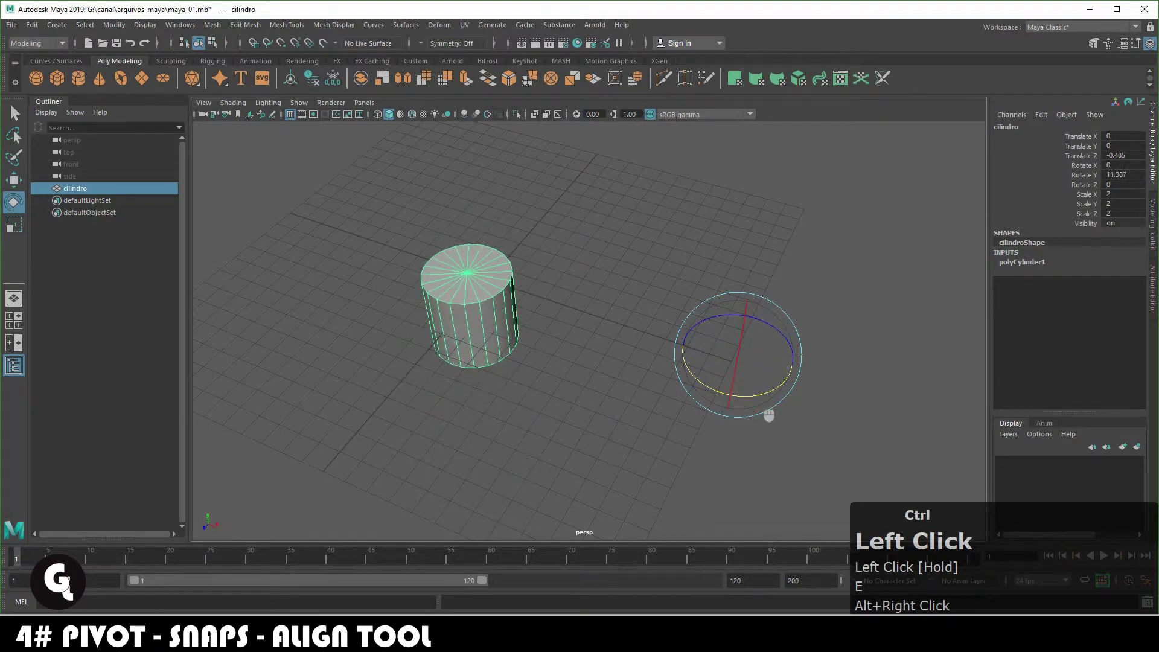
key(ctrl+z)
key(r)
middle_drag(813, 404, 552, 433)
key(ctrl+z)
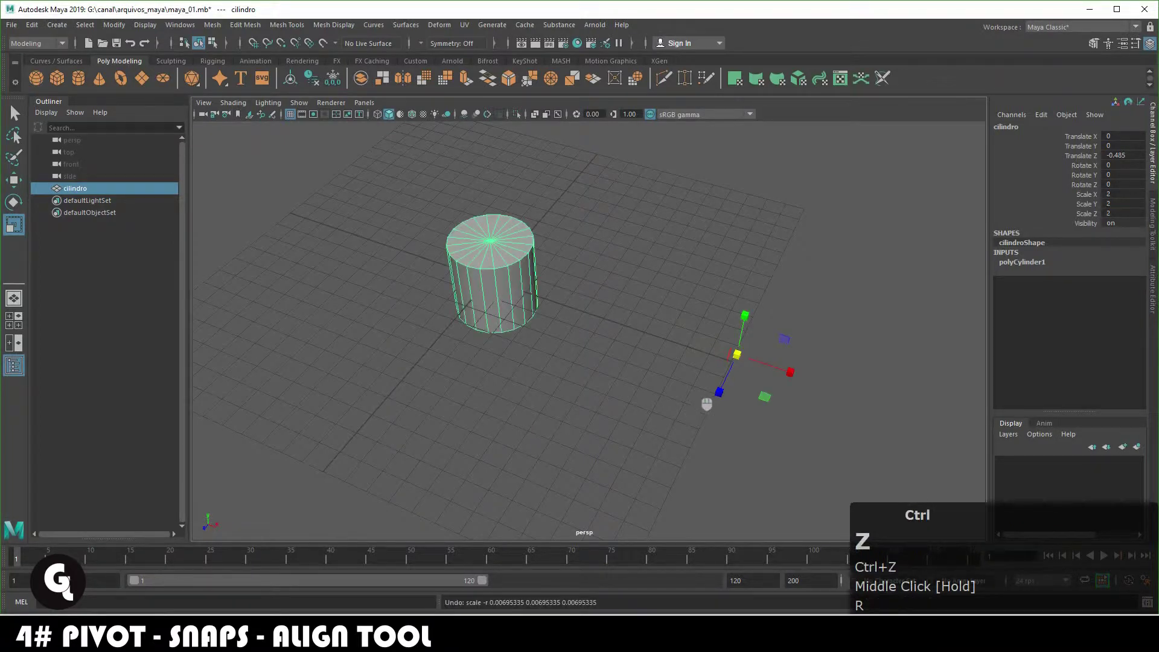
key(ctrl+z)
key(w)
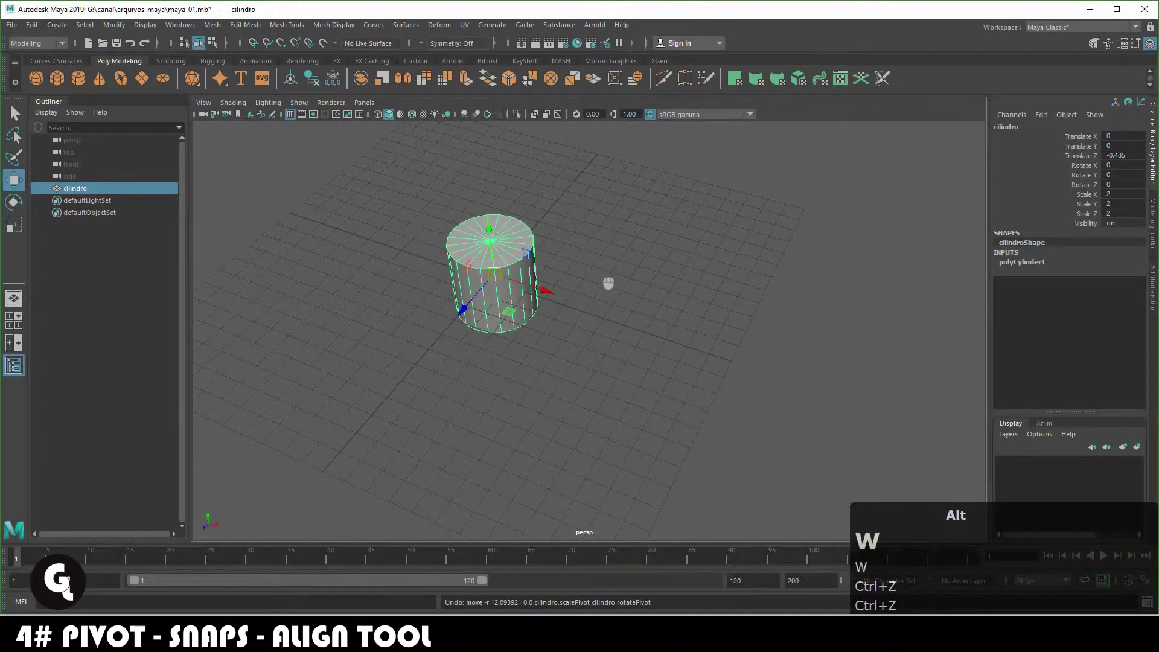
alt+drag(608, 292, 616, 301)
alt+right_drag(616, 302, 627, 320)
alt+middle_drag(628, 319, 645, 357)
alt+drag(646, 356, 582, 292)
alt+right_drag(582, 292, 607, 311)
alt+middle_drag(607, 311, 602, 357)
alt+drag(602, 357, 685, 353)
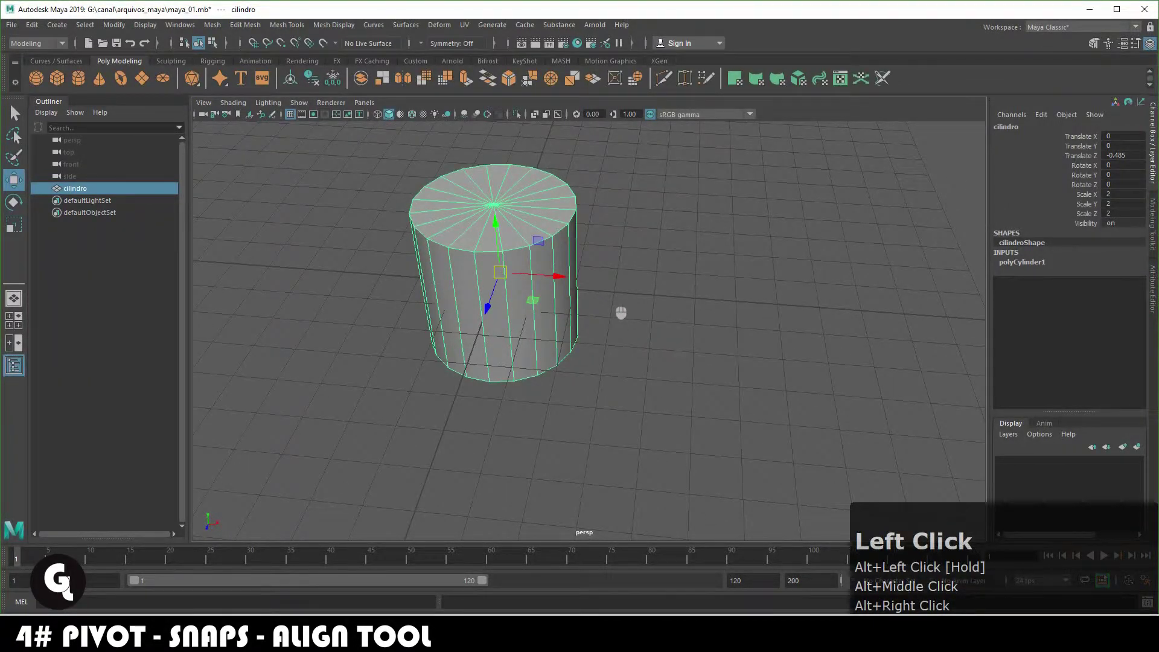
scroll(609, 326, down, 3)
alt+middle_drag(700, 311, 638, 285)
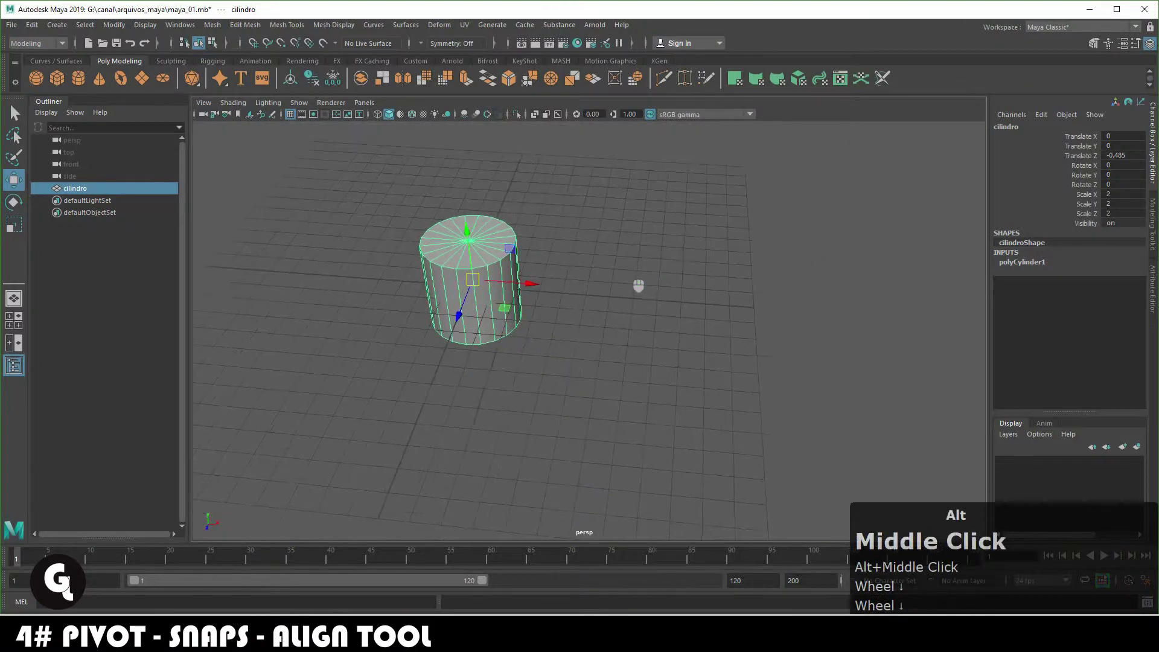
alt+drag(639, 285, 618, 310)
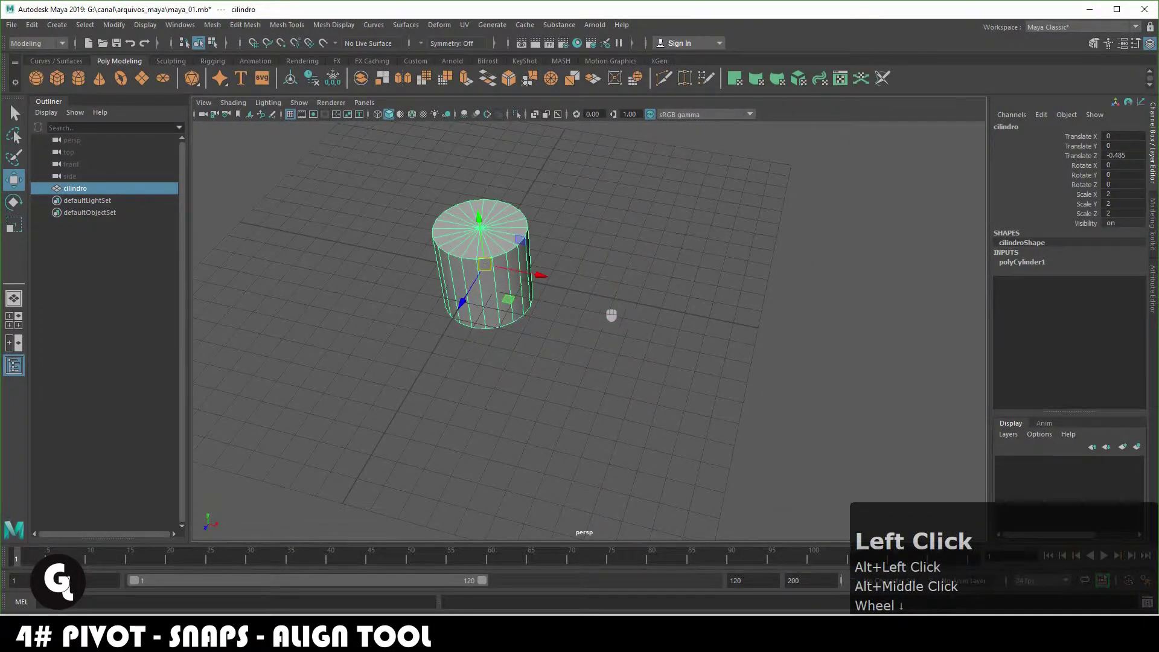
Step: Offset the cylinder's pivot along X past the grid edge, try moving the cylinder on the XZ plane, and undo that move
key(d)
drag(556, 292, 839, 337)
key(d)
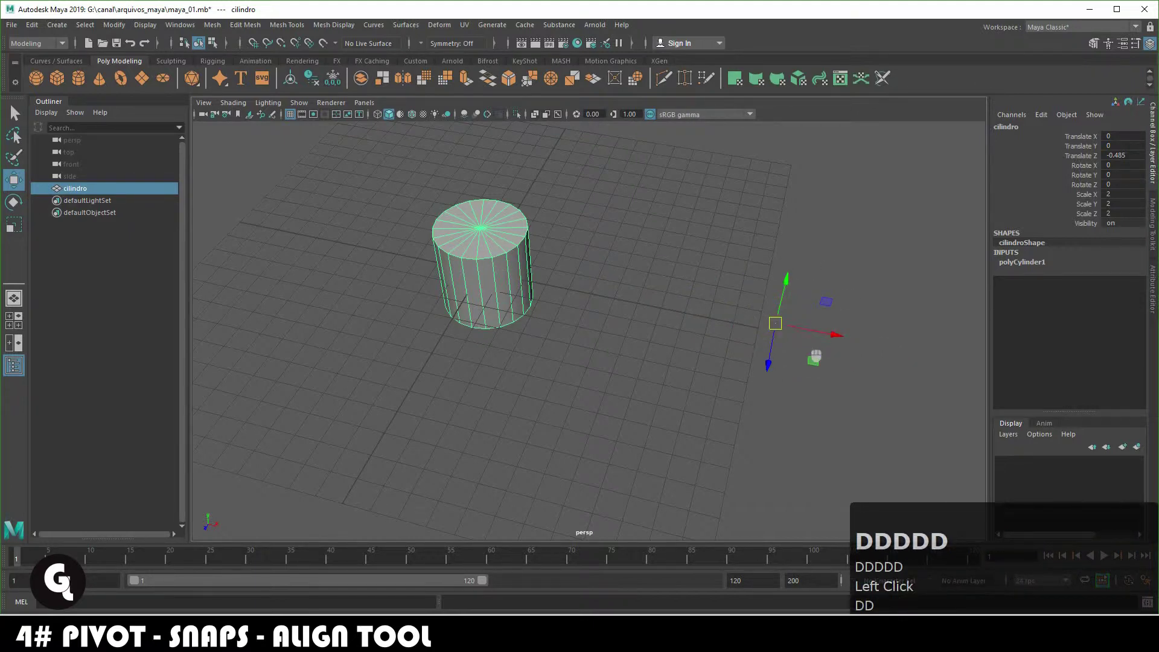
drag(827, 372, 793, 324)
key(ctrl+z)
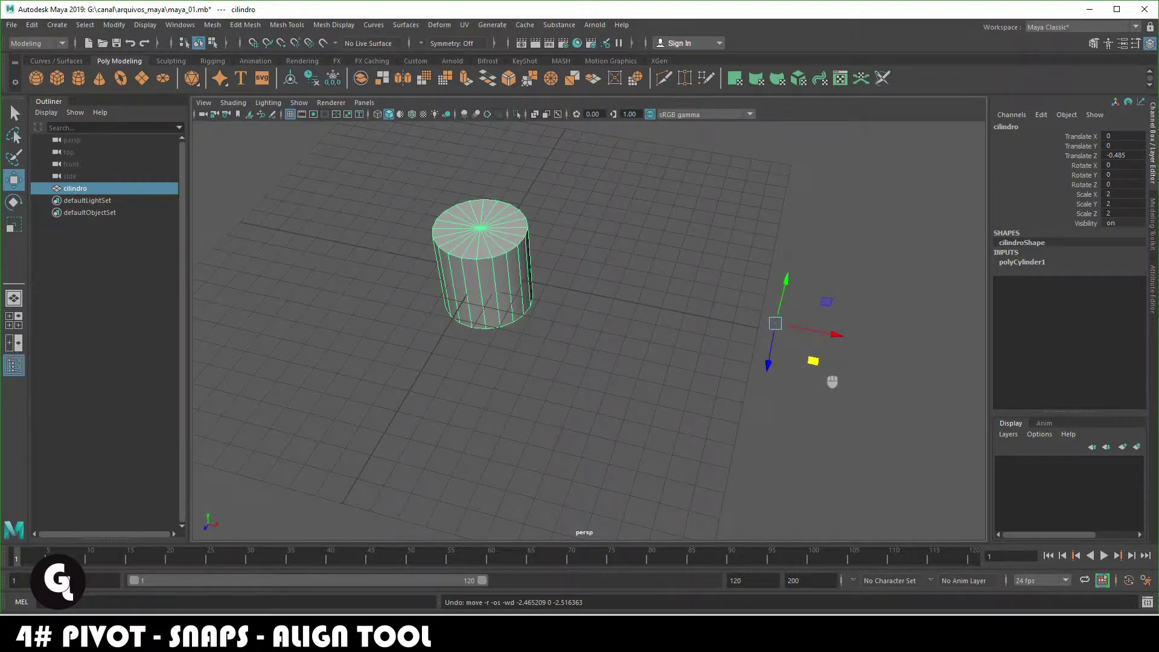
Step: Reposition the offset pivot on the XZ plane, test another move of the cylinder with it, and undo the test move
key(d)
drag(842, 387, 752, 326)
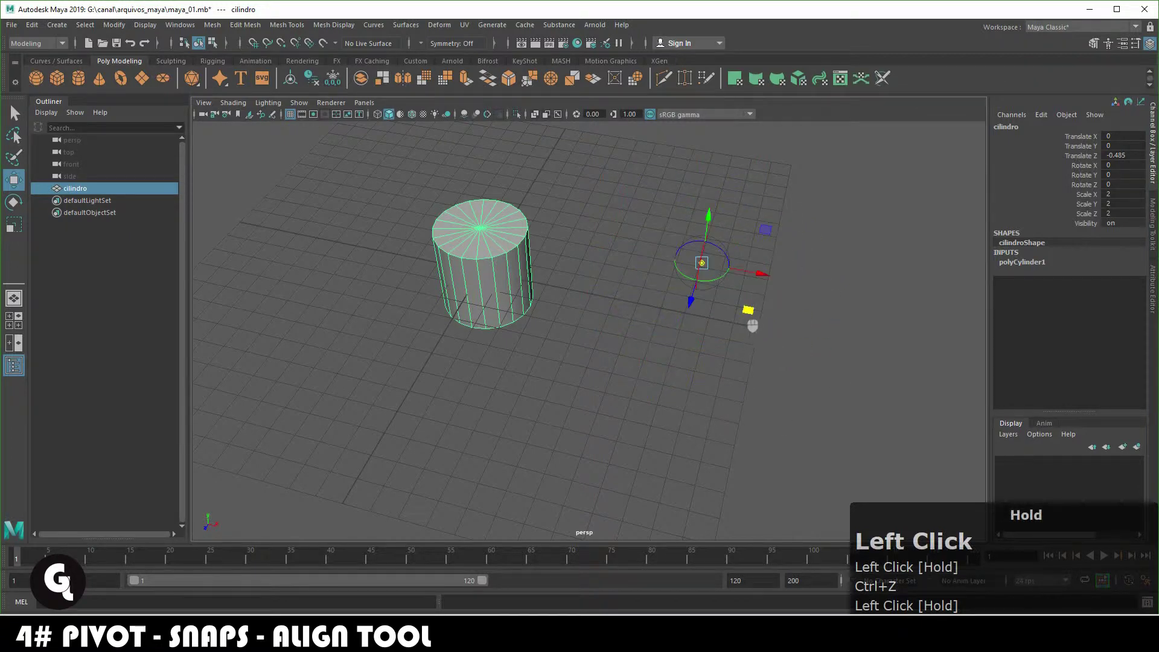
key(d)
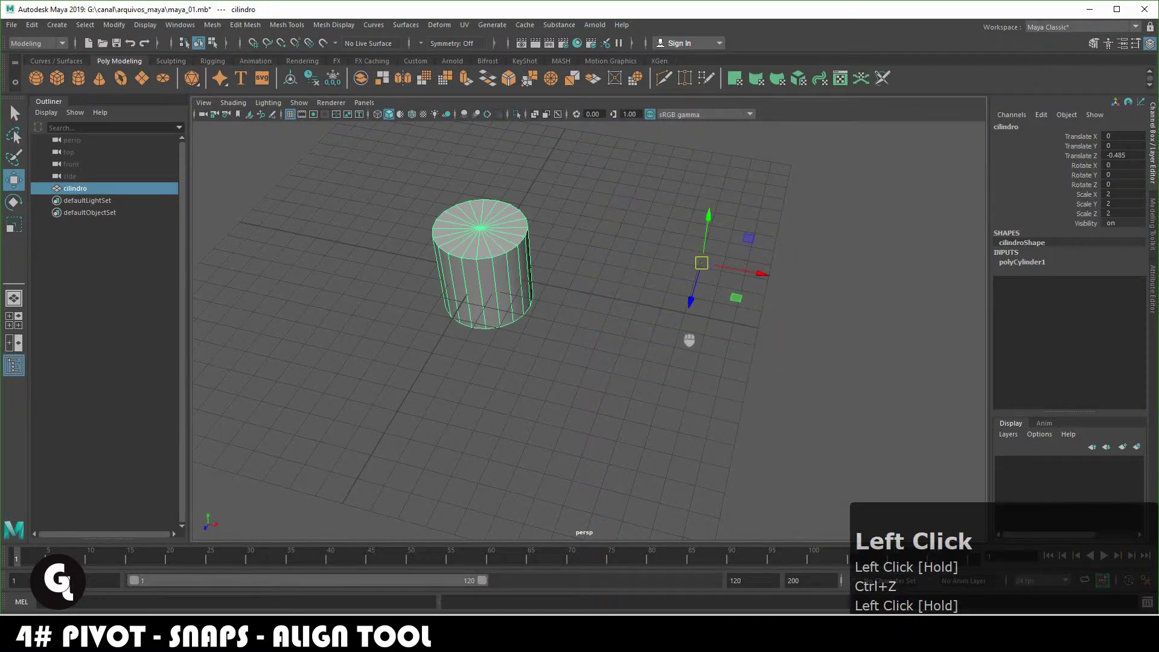
drag(736, 298, 784, 292)
key(ctrl+z)
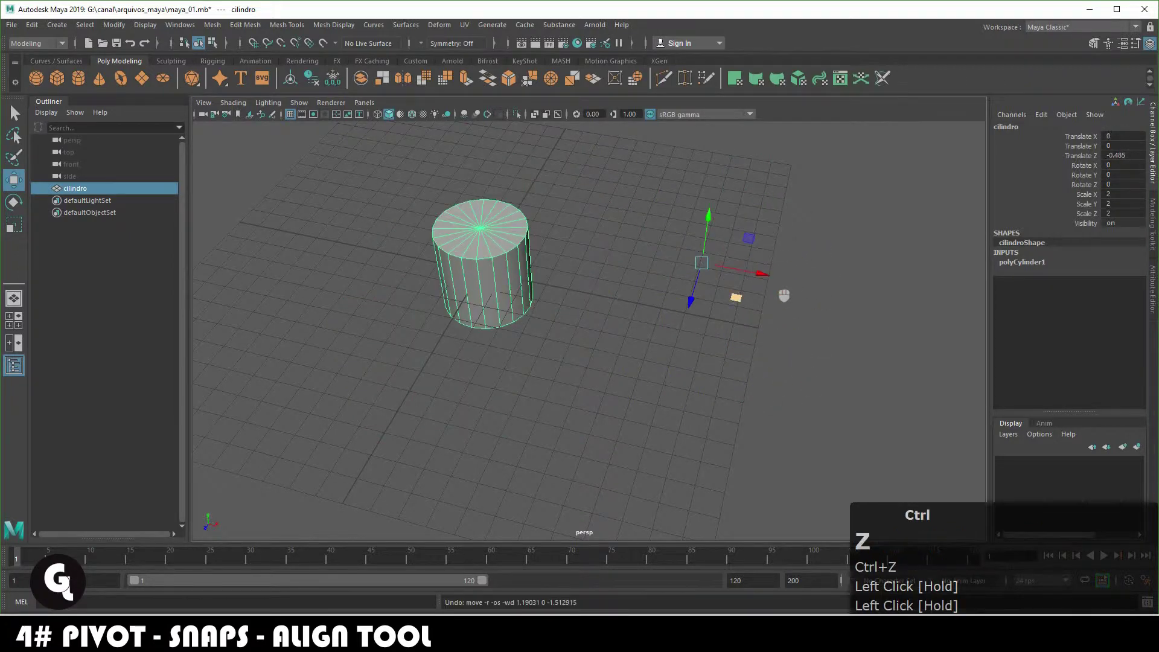
Step: Return the pivot to the middle of the cylinder with Center Pivot
alt+drag(695, 358, 658, 317)
alt+middle_click(659, 323)
alt+drag(660, 326, 714, 348)
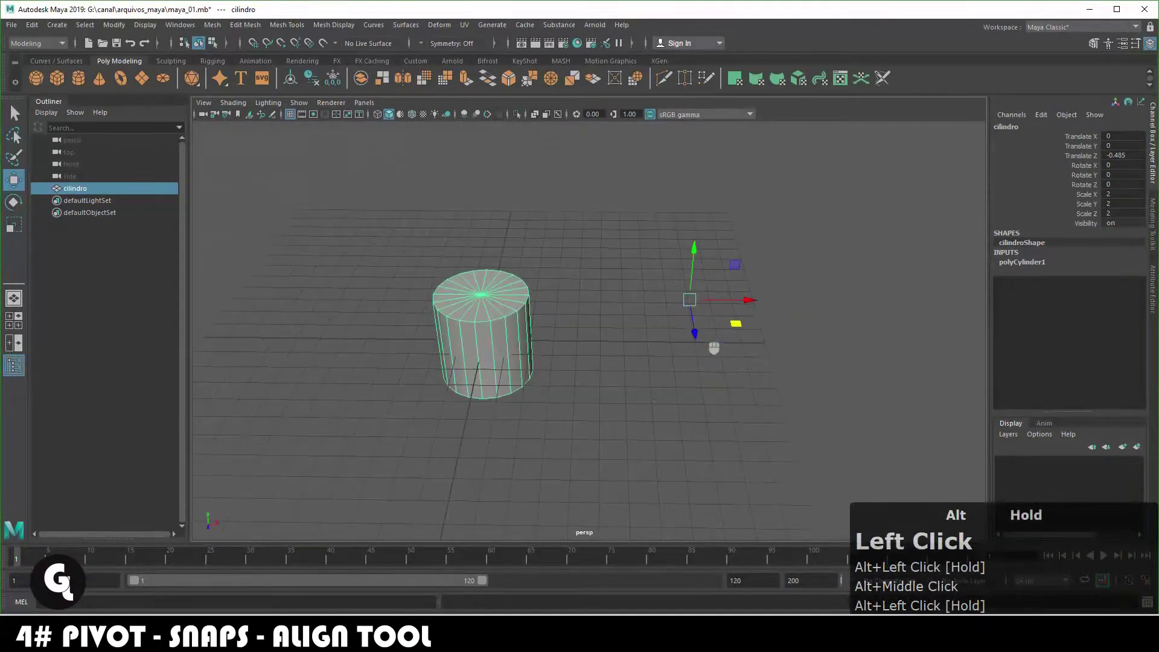
alt+double_click(688, 341)
alt+right_drag(688, 342, 570, 229)
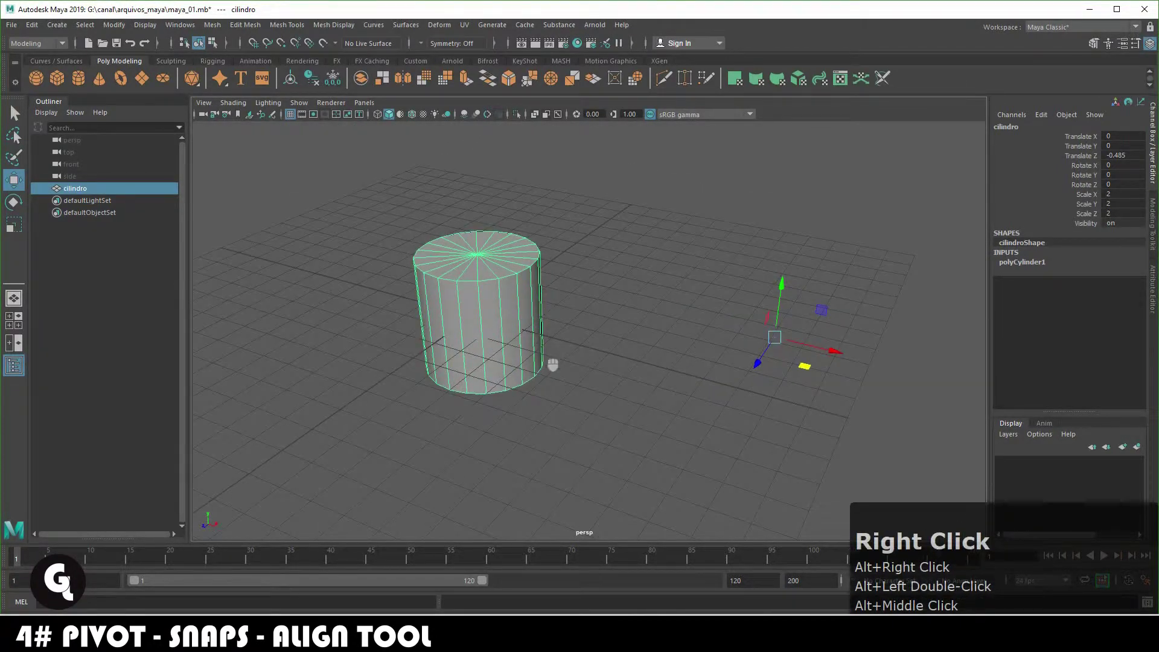
key(z)
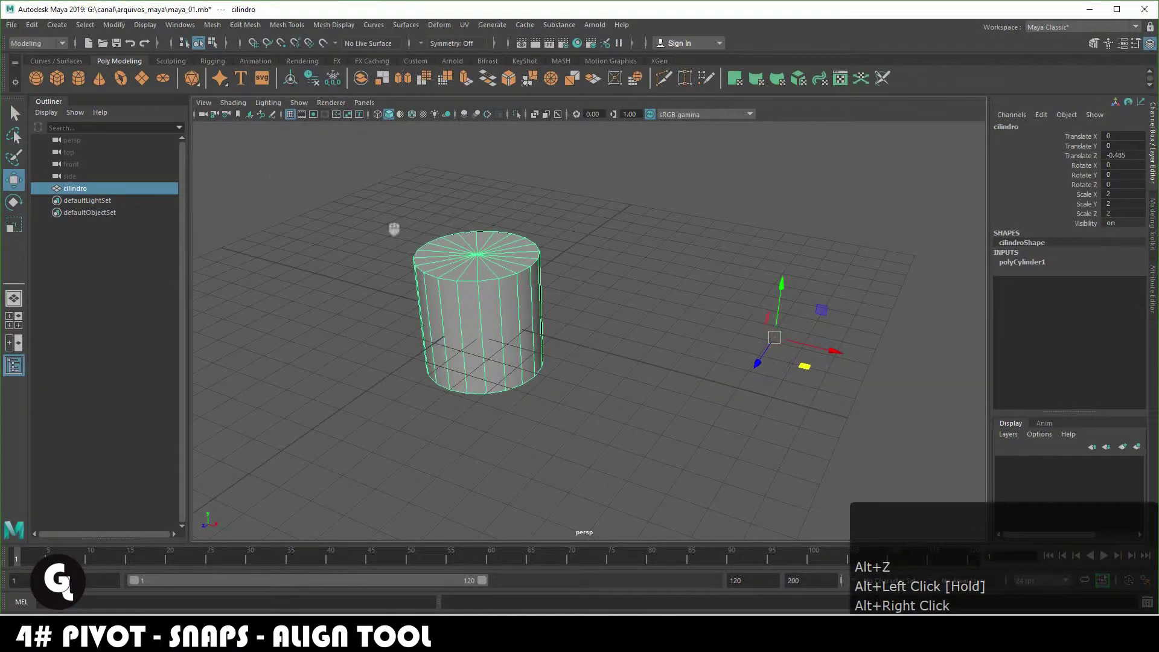
click(114, 24)
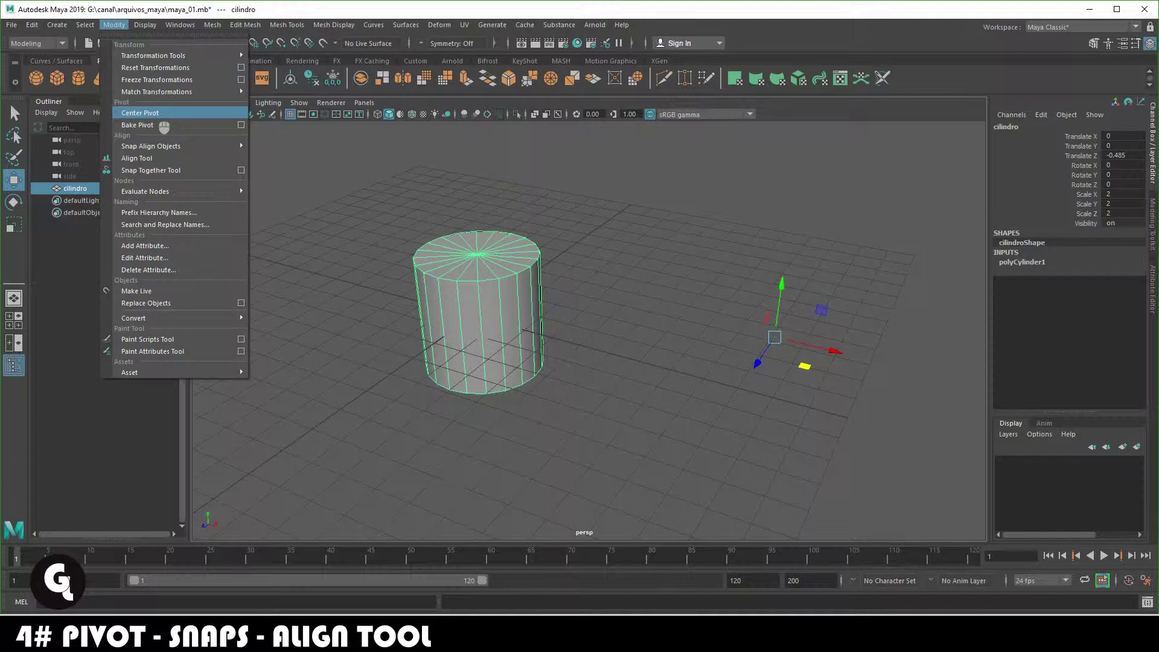
click(161, 115)
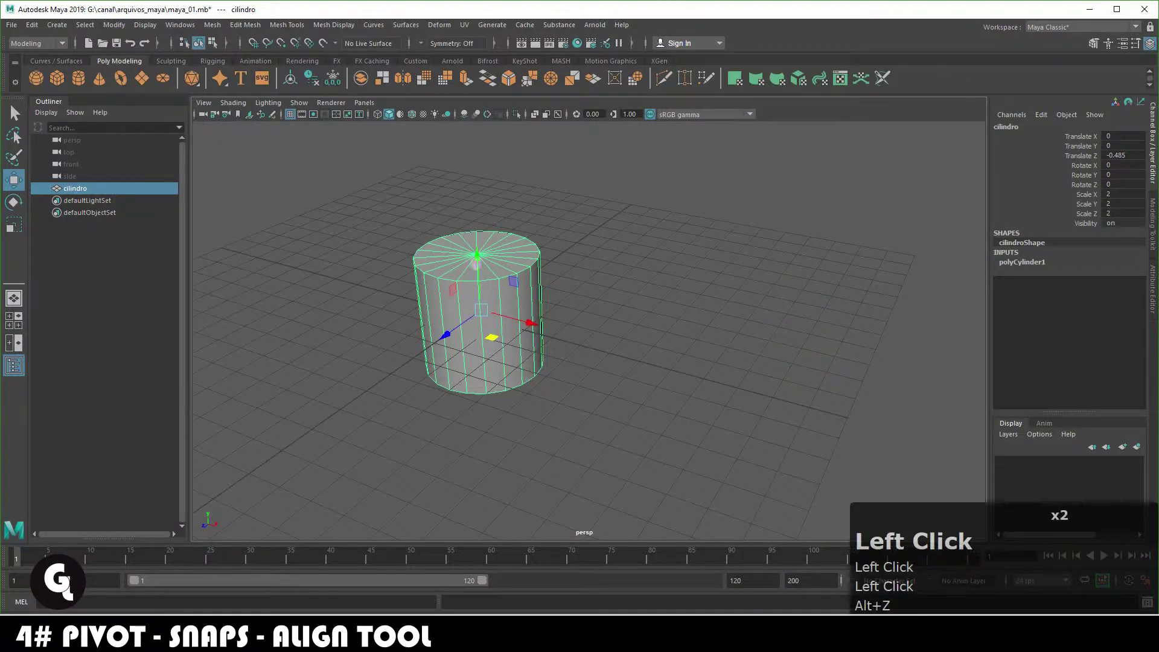
Step: Move the cylinder along the X axis to about -10.43, towards the edge of the grid
alt+drag(484, 268, 549, 332)
alt+right_drag(549, 332, 513, 362)
alt+middle_drag(514, 362, 579, 370)
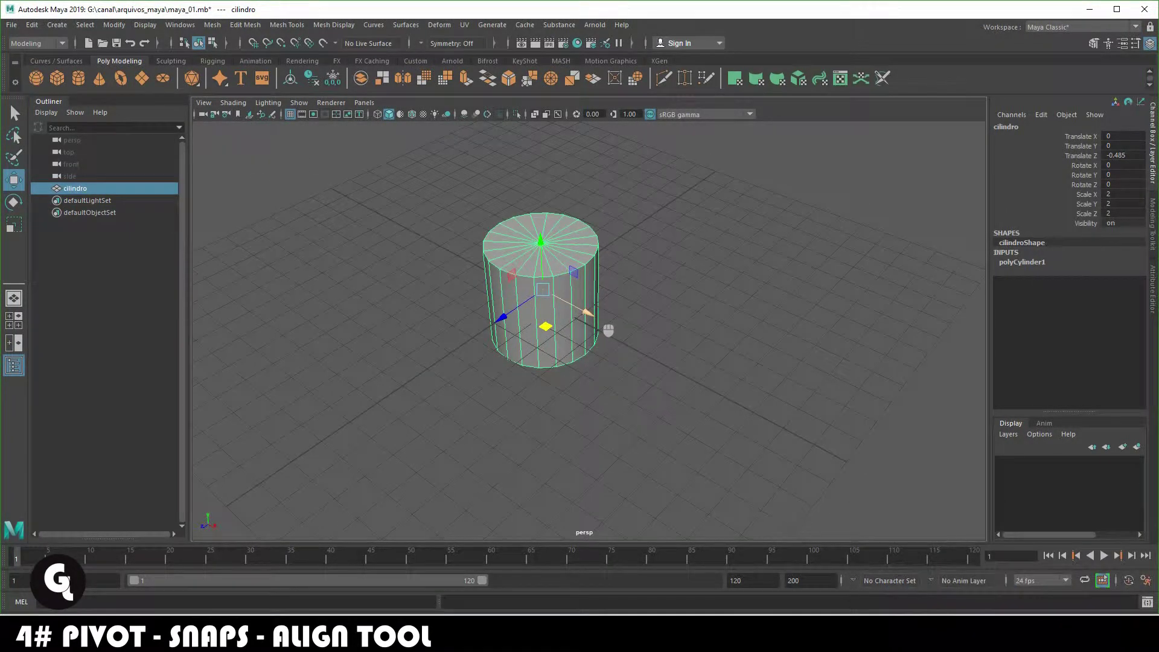
drag(597, 330, 404, 251)
alt+middle_drag(441, 276, 489, 313)
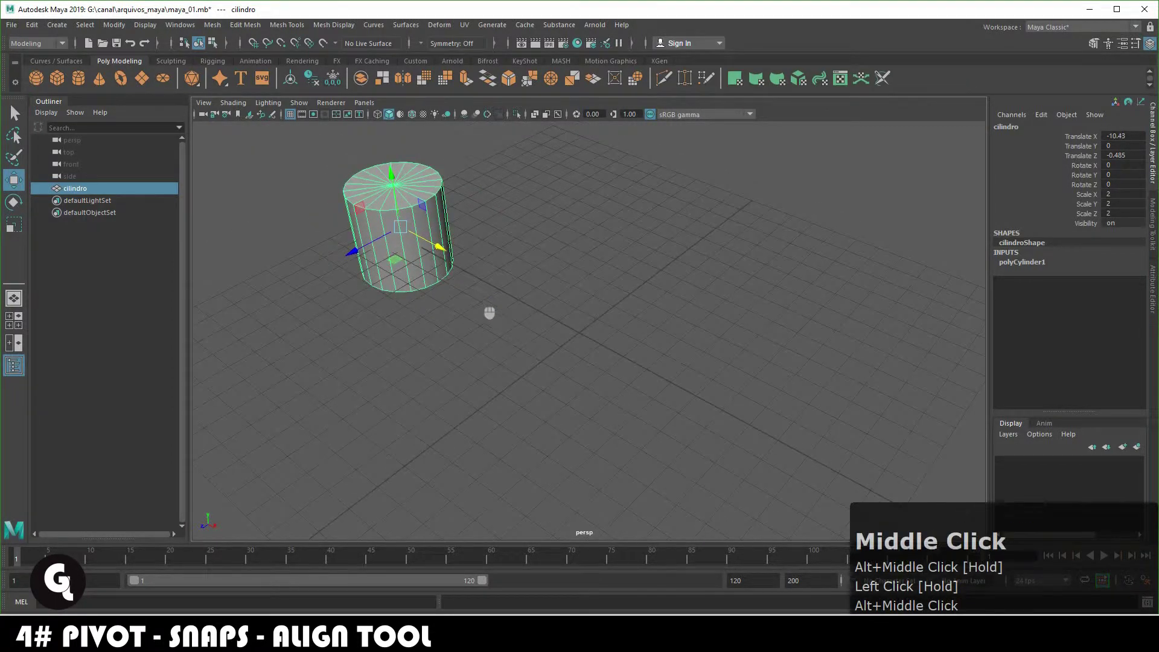
Step: Move only the cylinder's pivot along X to about the centre of the grid
key(d)
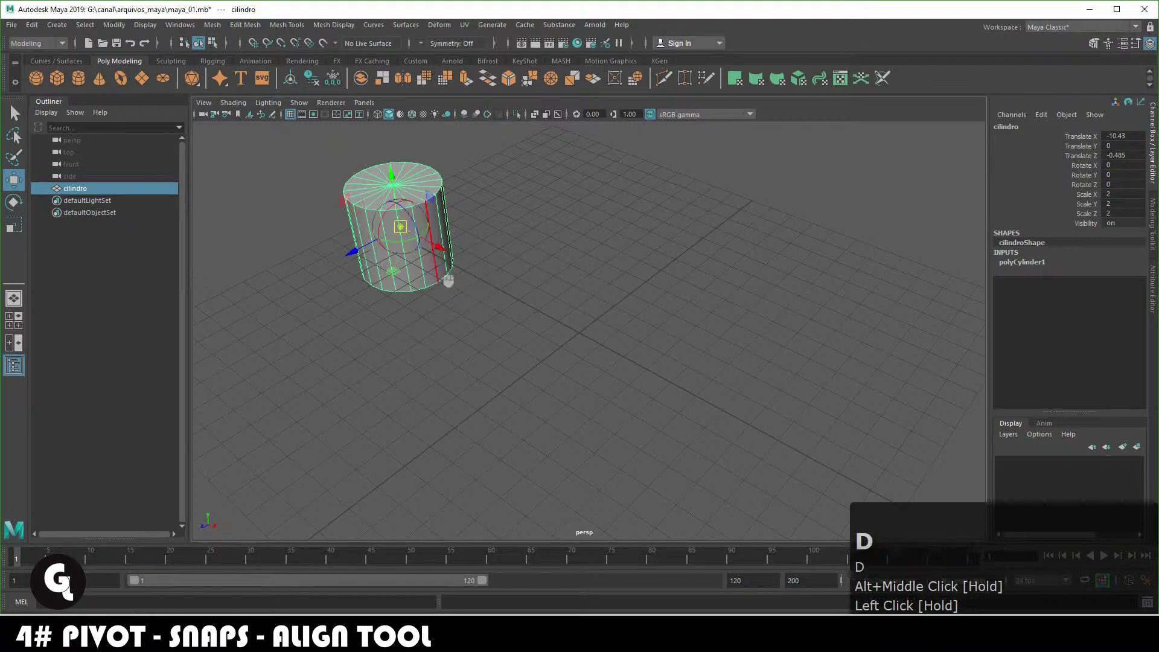
drag(442, 248, 644, 406)
scroll(646, 387, down, 3)
alt+drag(649, 364, 667, 363)
alt+right_drag(667, 363, 690, 457)
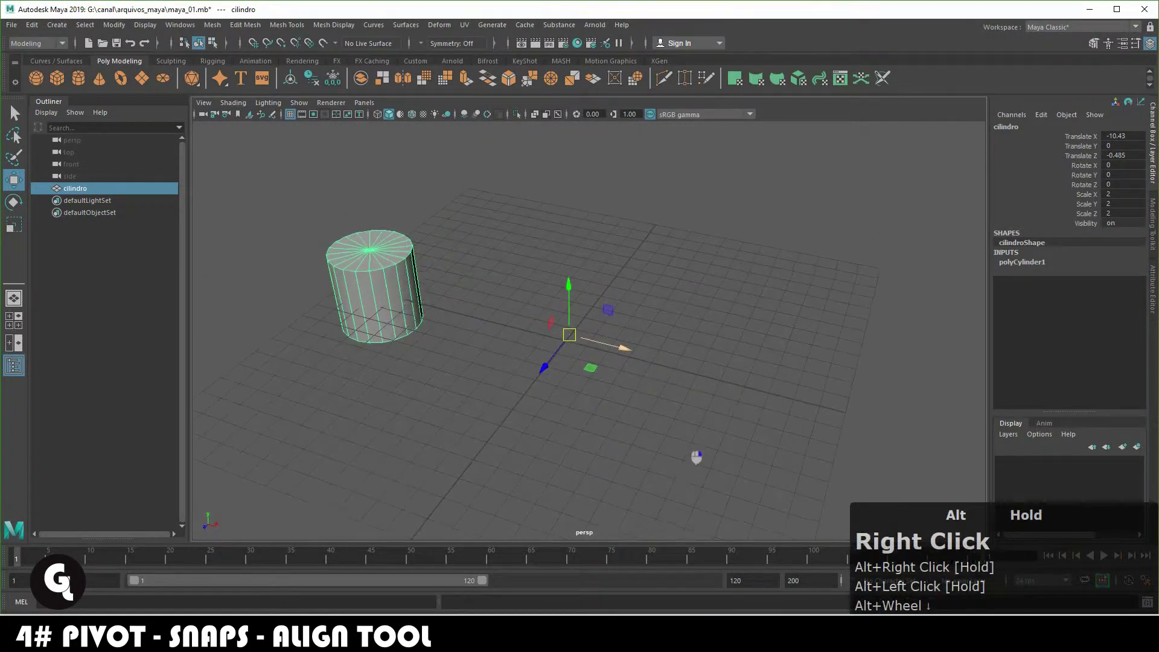
alt+drag(691, 457, 673, 408)
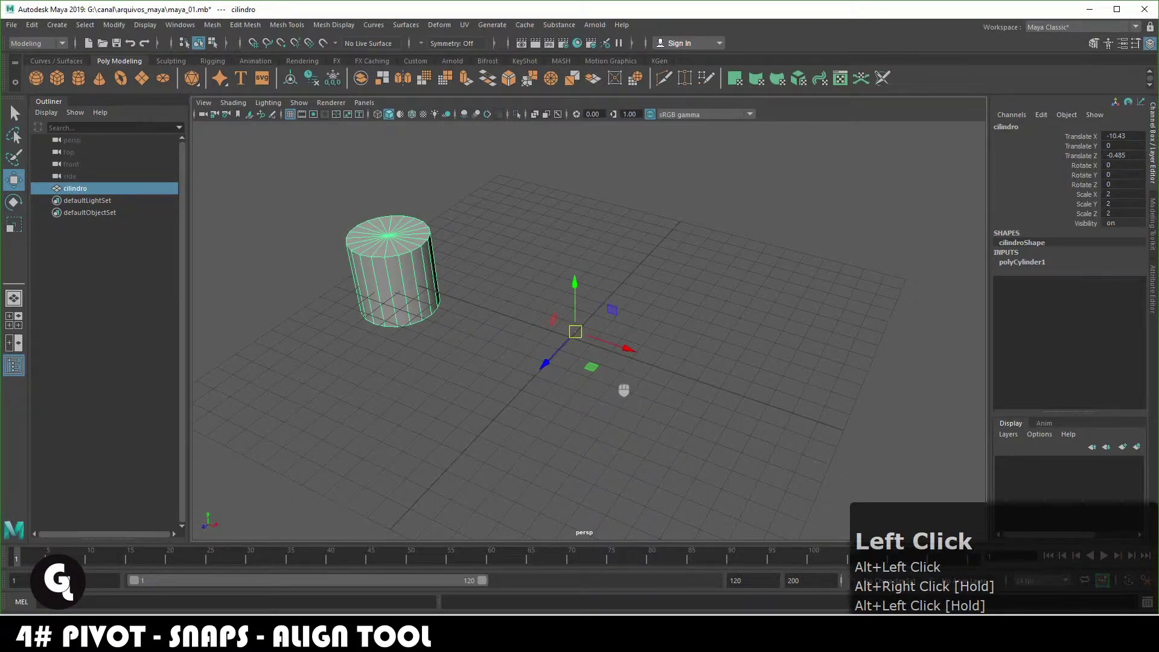
Step: Duplicate the cylinder and rotate the copy about 59.5° on Y around the pivot at the grid centre
key(ctrl+d)
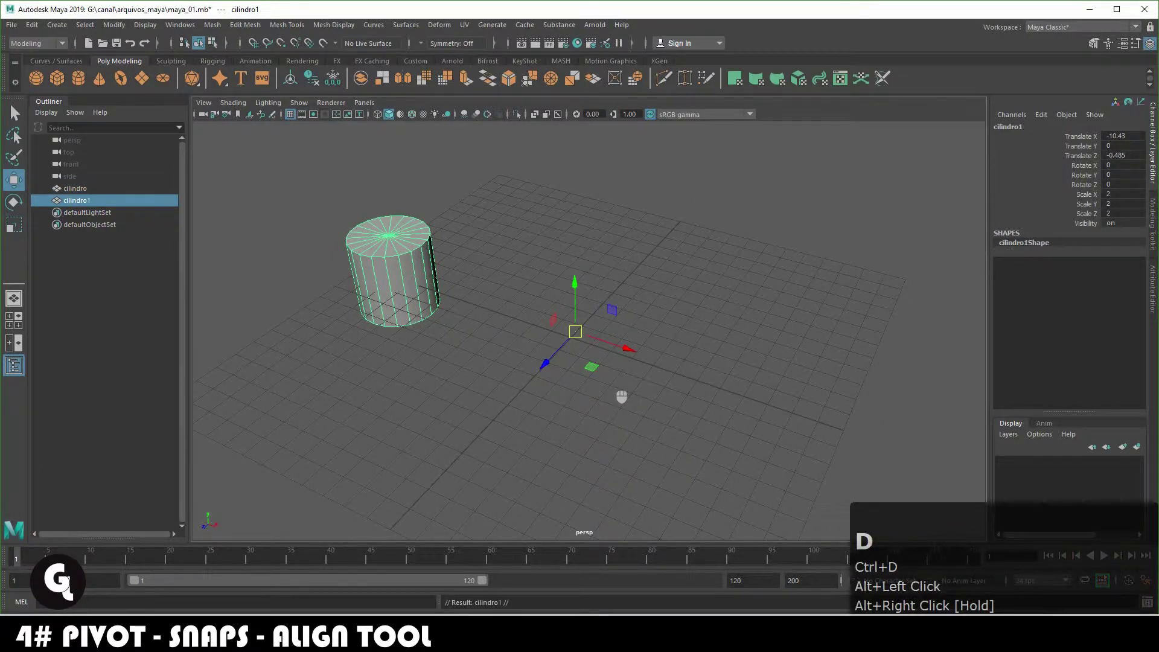
key(e)
drag(595, 379, 632, 383)
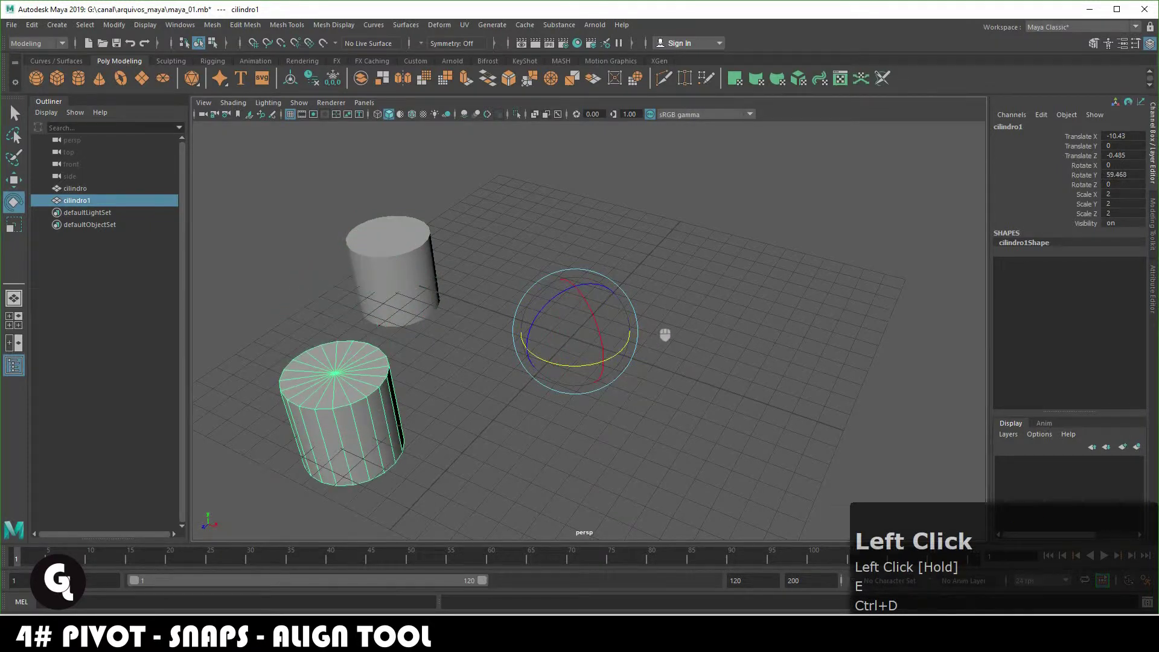
Step: Repeat Duplicate with Transform four times to complete a ring of six cylinders around the grid centre
key(shift)
key(shift+d)
key(shift+d)
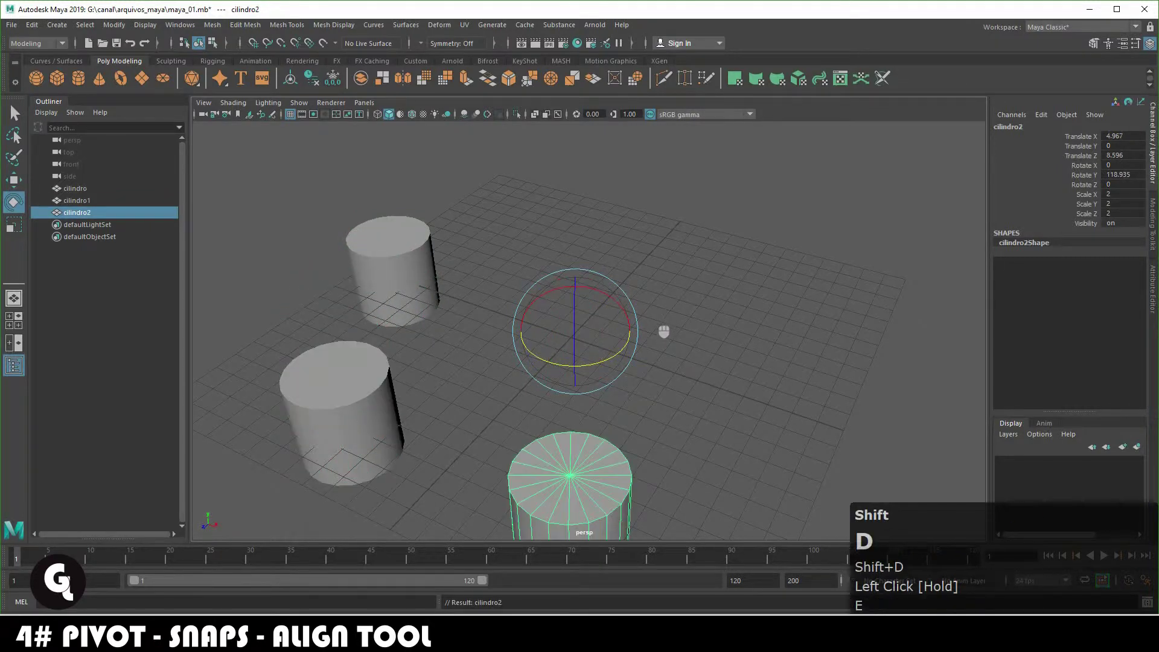
key(shift+d)
key(shift+d)
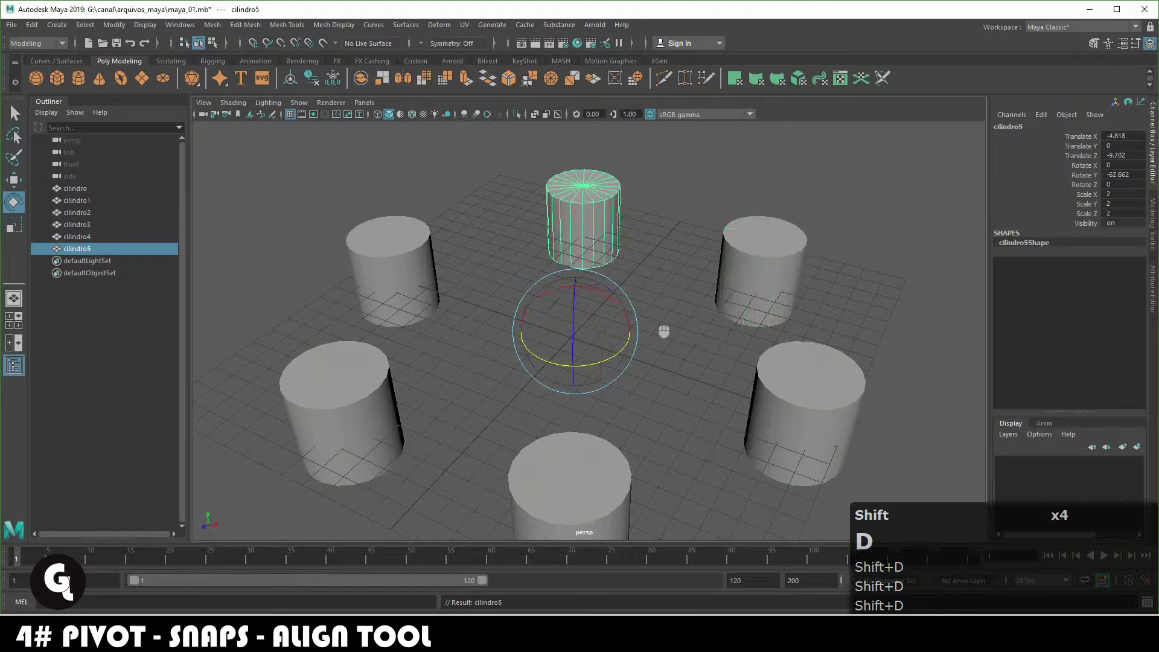
Step: Inspect the ring of cylinders and undo the repeated transformed duplicates
alt+drag(659, 336, 598, 339)
alt+right_drag(597, 338, 567, 302)
alt+drag(567, 302, 593, 331)
alt+right_drag(593, 331, 645, 336)
mouse_move(644, 337)
alt+mouse_down()
mouse_move(693, 383)
mouse_move(725, 366)
mouse_move(660, 349)
alt+mouse_up()
key(ctrl+z)
key(ctrl+z)
key(ctrl+z)
key(ctrl+z)
key(ctrl+z)
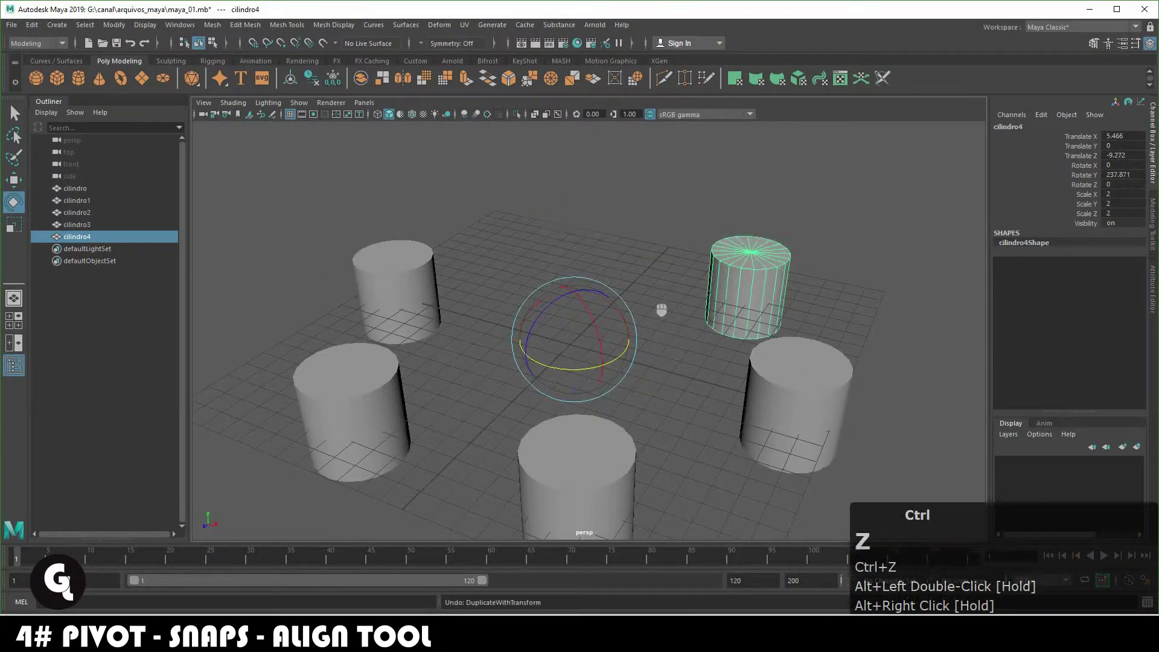
Step: Undo the remaining duplicates and the pivot move, and shift the cylinder's pivot along X to about the grid centre again
key(ctrl+z)
key(ctrl+z)
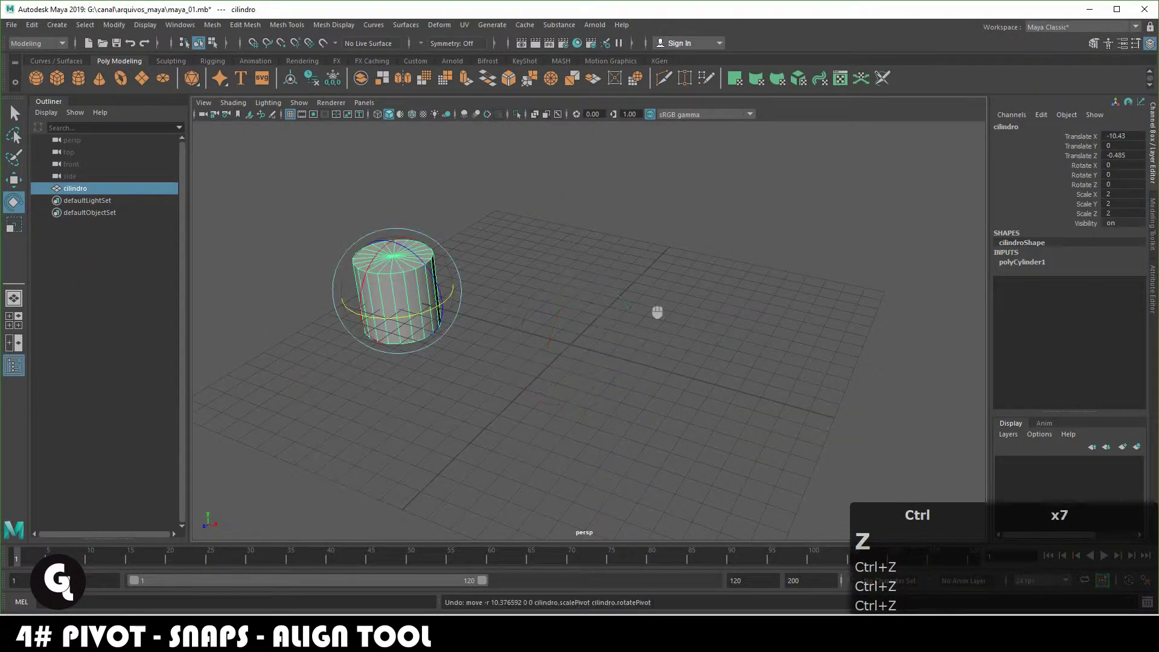
key(d)
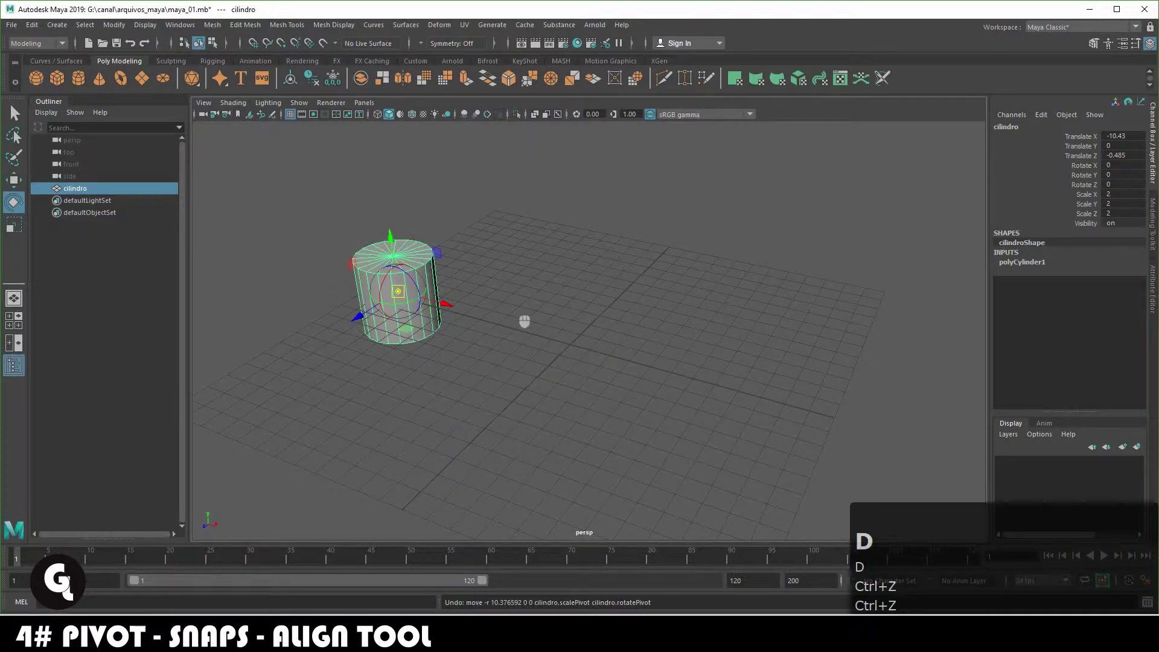
drag(455, 321, 647, 364)
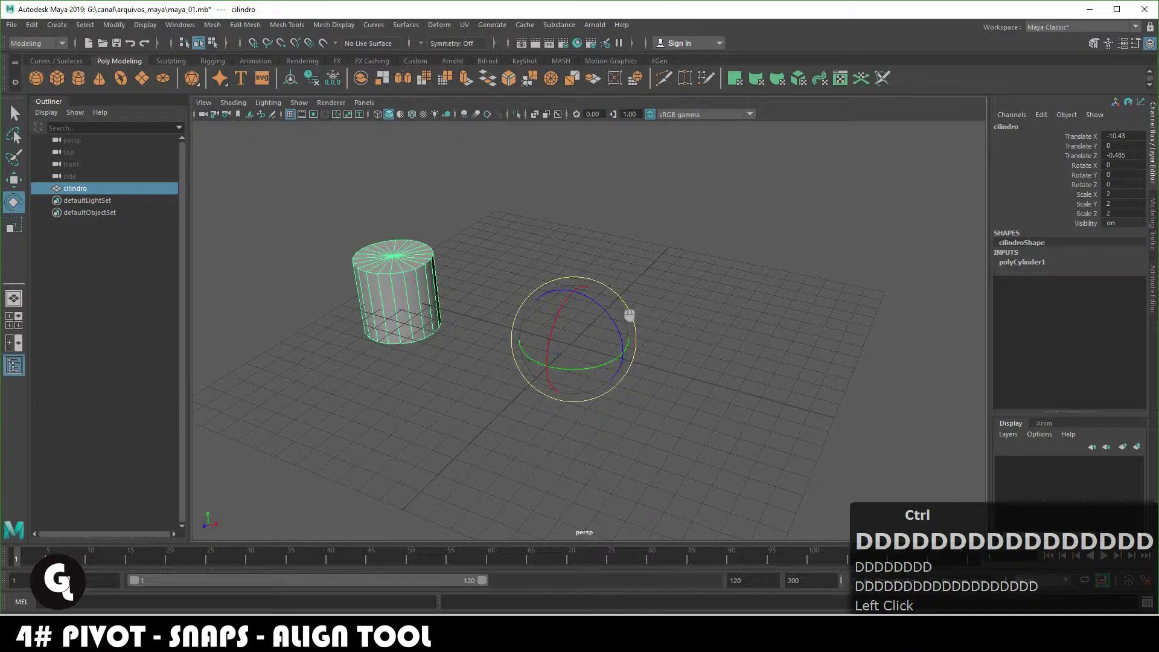
Step: Duplicate the cylinder, rotate the copy about 54.8° on Y around the offset pivot, and repeat Duplicate with Transform five times
key(ctrl+d)
drag(608, 386, 640, 377)
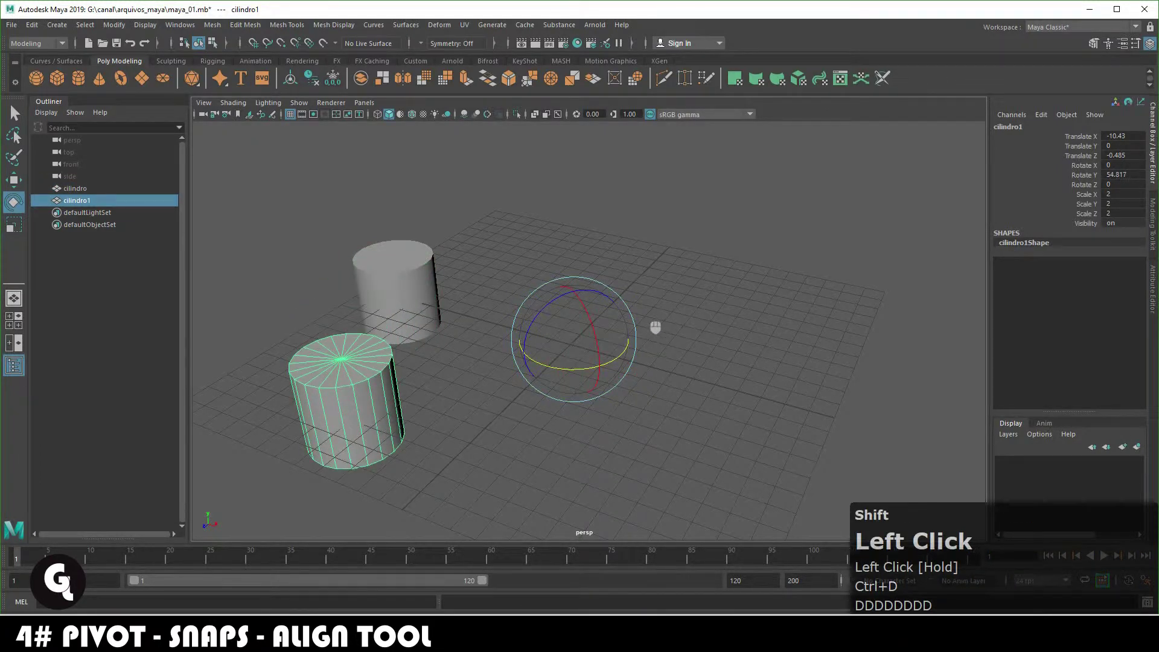
key(shift+d)
key(shift+d)
key(shift+d)
key(shift+d)
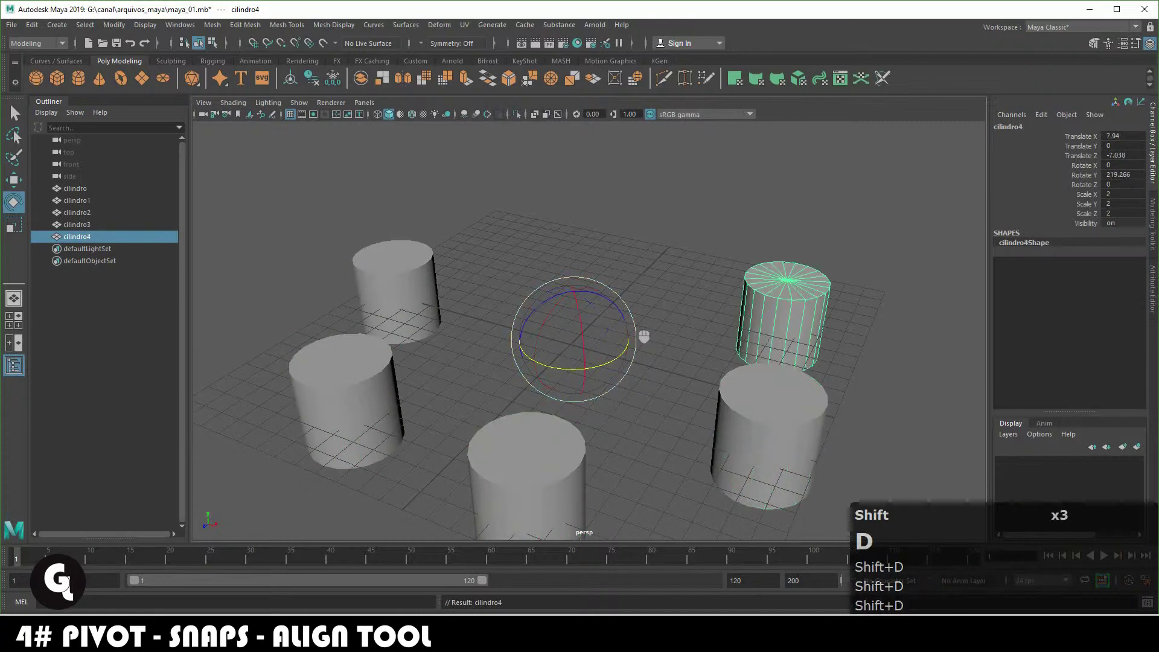
alt+drag(610, 326, 680, 285)
key(shift+d)
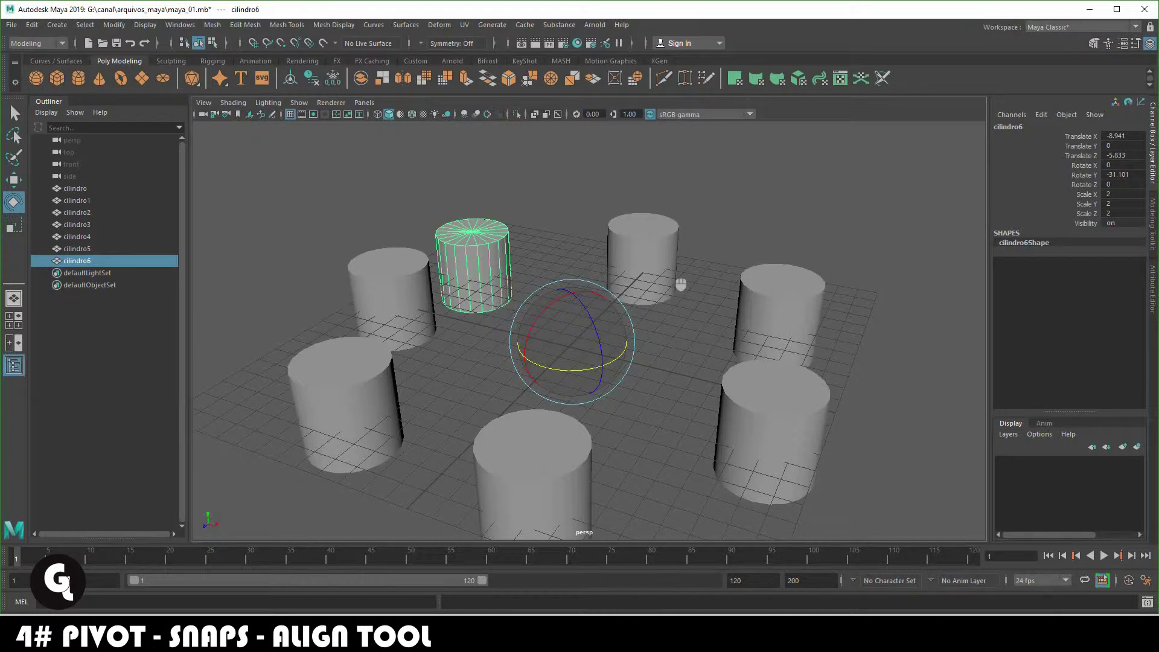
Step: Undo all the rotated duplicates and the cylinder's pivot move
key(ctrl)
key(ctrl+z)
key(ctrl+z)
key(ctrl+z)
key(ctrl+z)
key(ctrl+z)
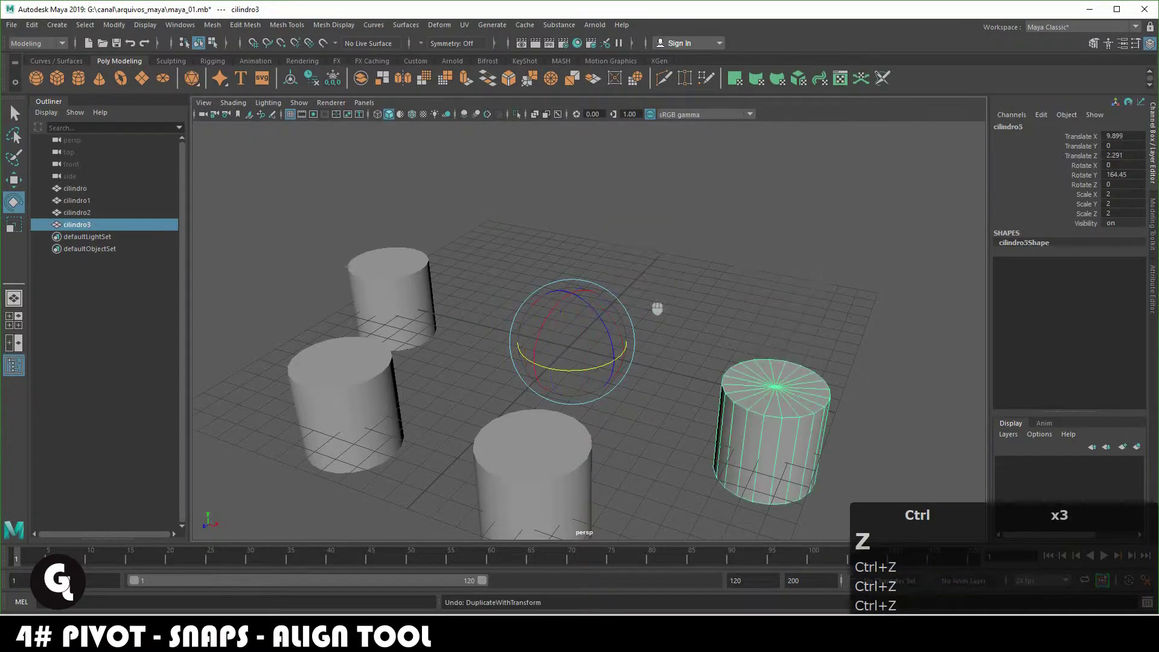
key(ctrl+z)
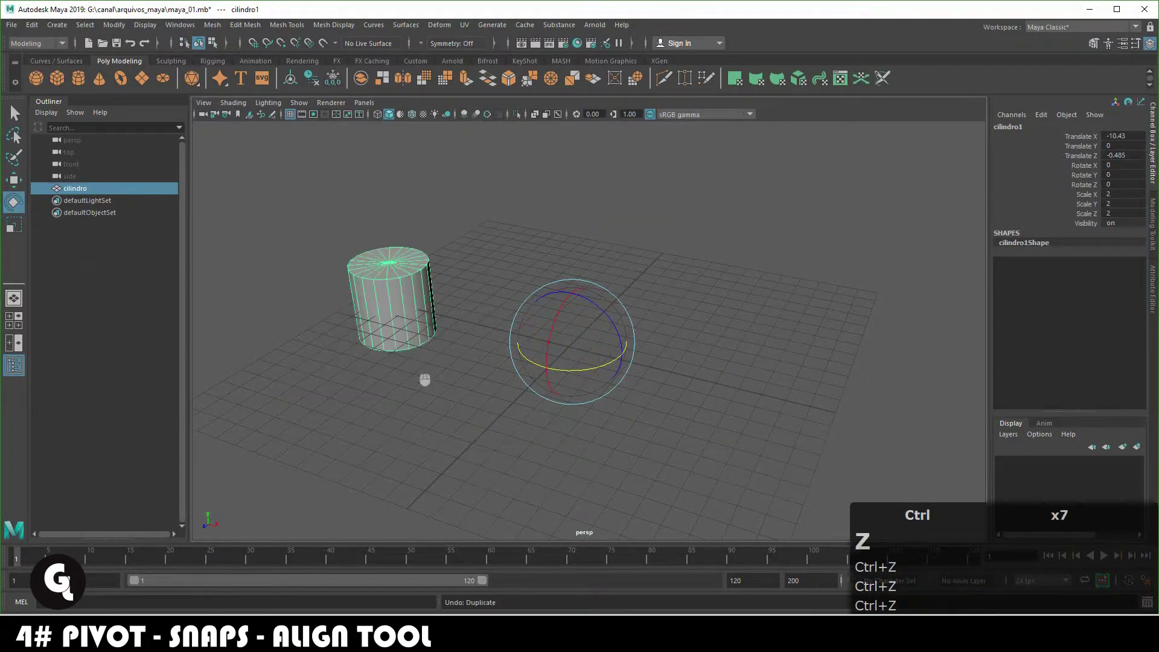
key(ctrl+z)
Step: Move the cylinder itself along X to about the grid centre, at Translate X -0.5
key(d)
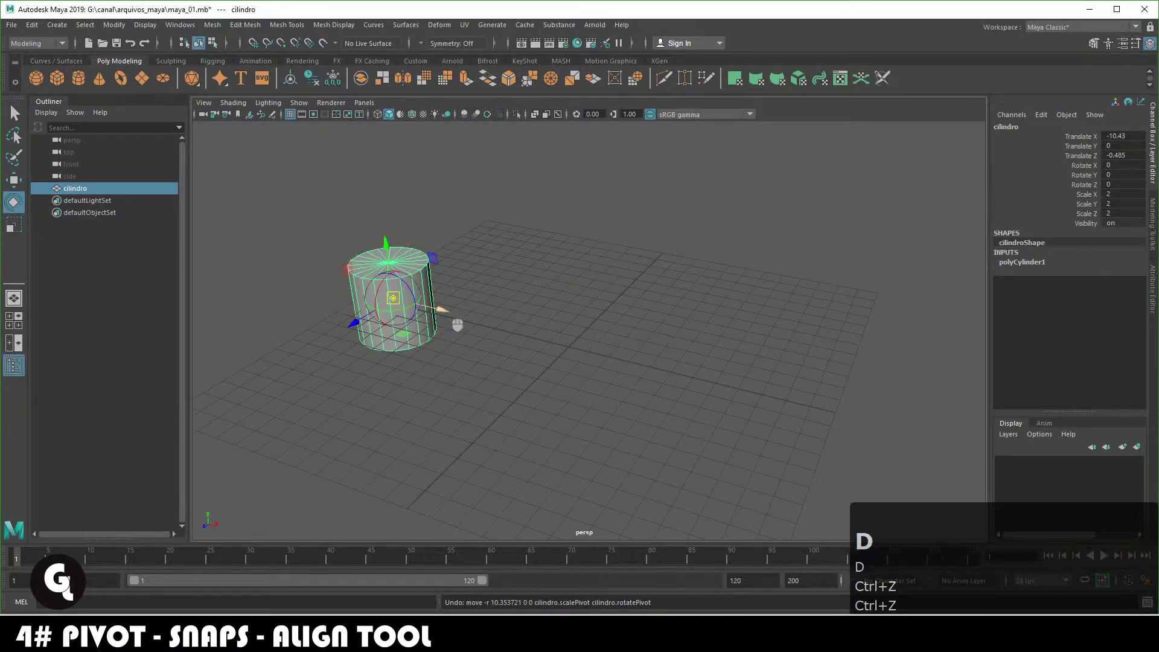
key(w)
drag(458, 326, 658, 350)
alt+right_drag(658, 349, 694, 419)
alt+middle_drag(695, 419, 712, 418)
drag(670, 363, 643, 379)
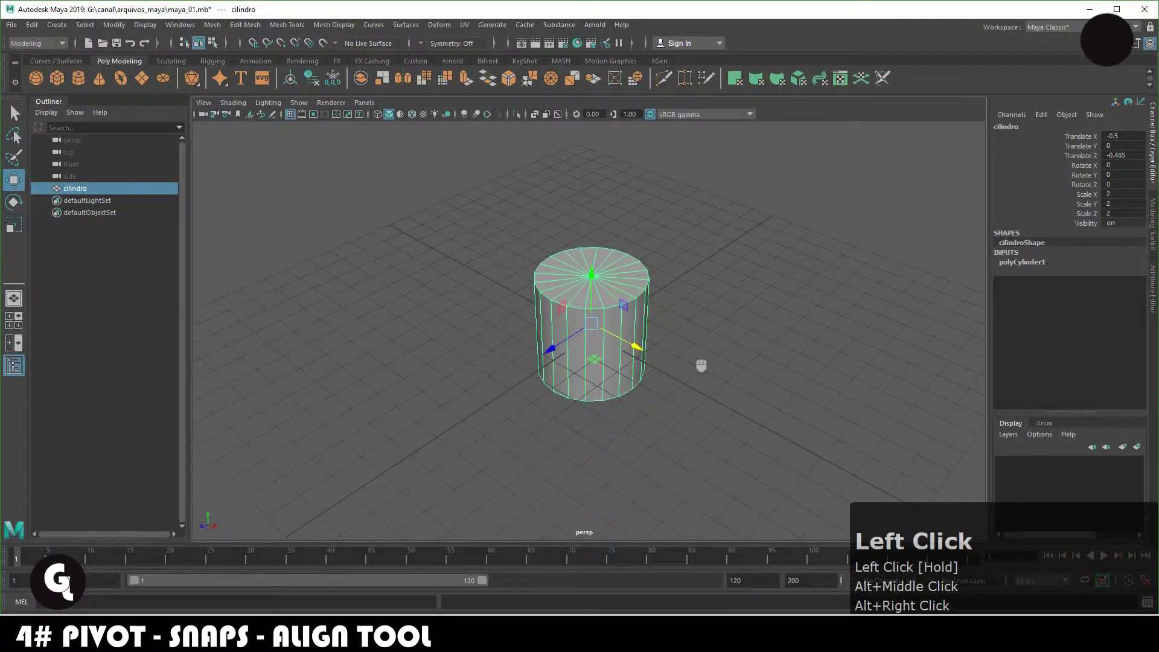
alt+drag(702, 353, 699, 349)
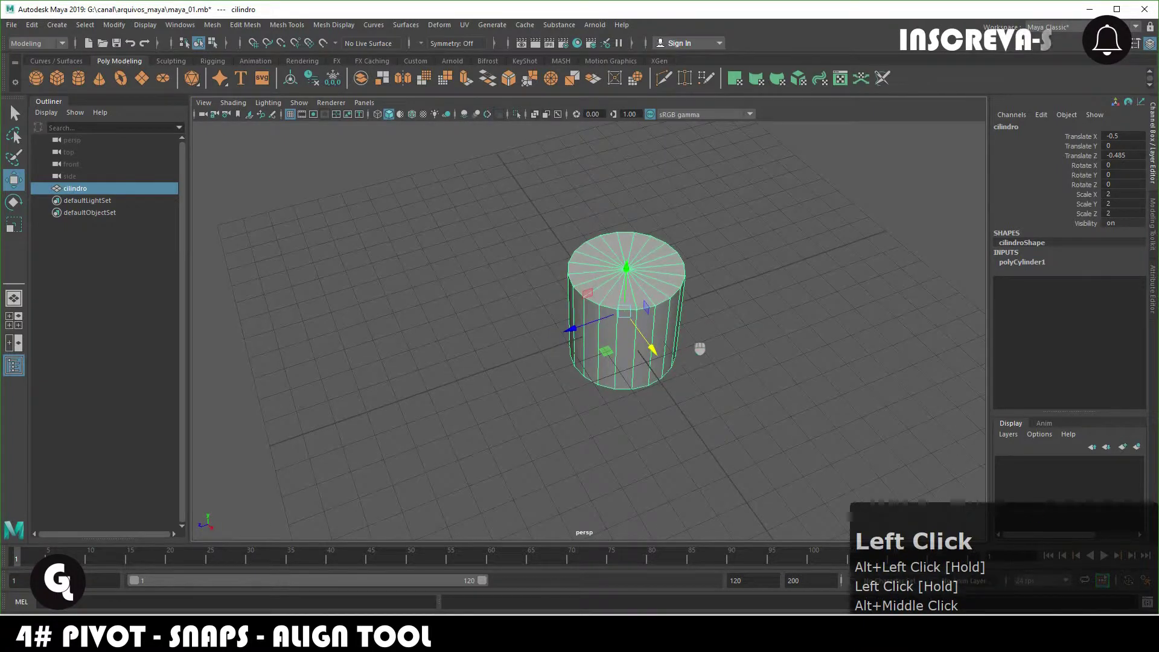
scroll(732, 353, down, 3)
alt+drag(647, 388, 670, 385)
alt+right_drag(670, 385, 690, 382)
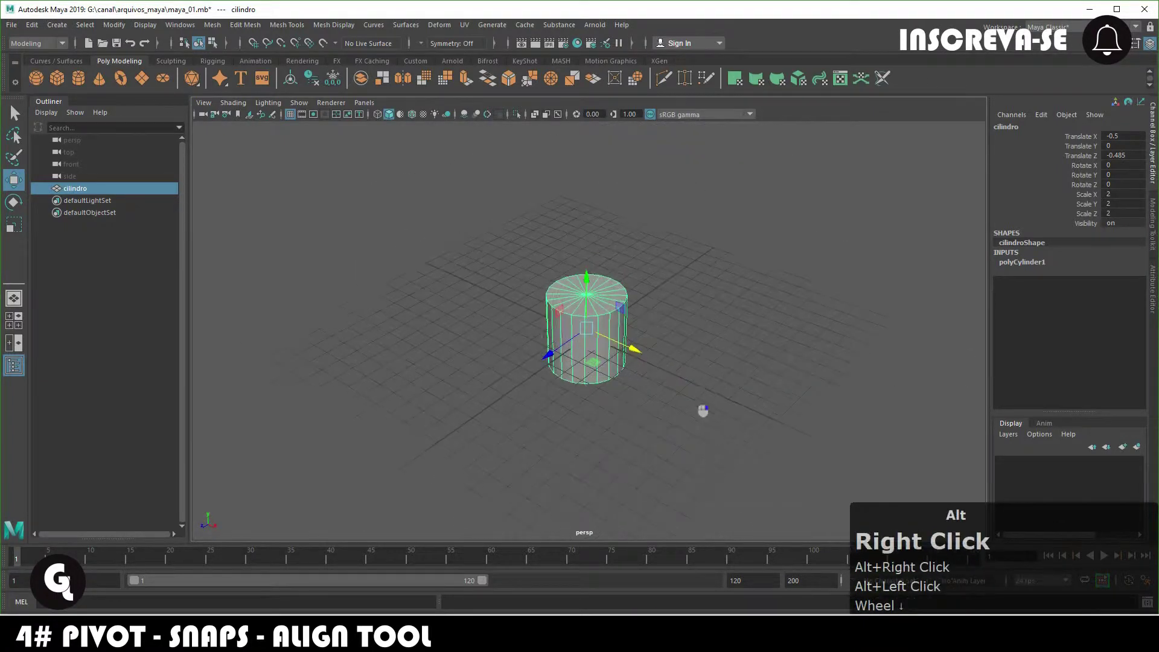
click(710, 361)
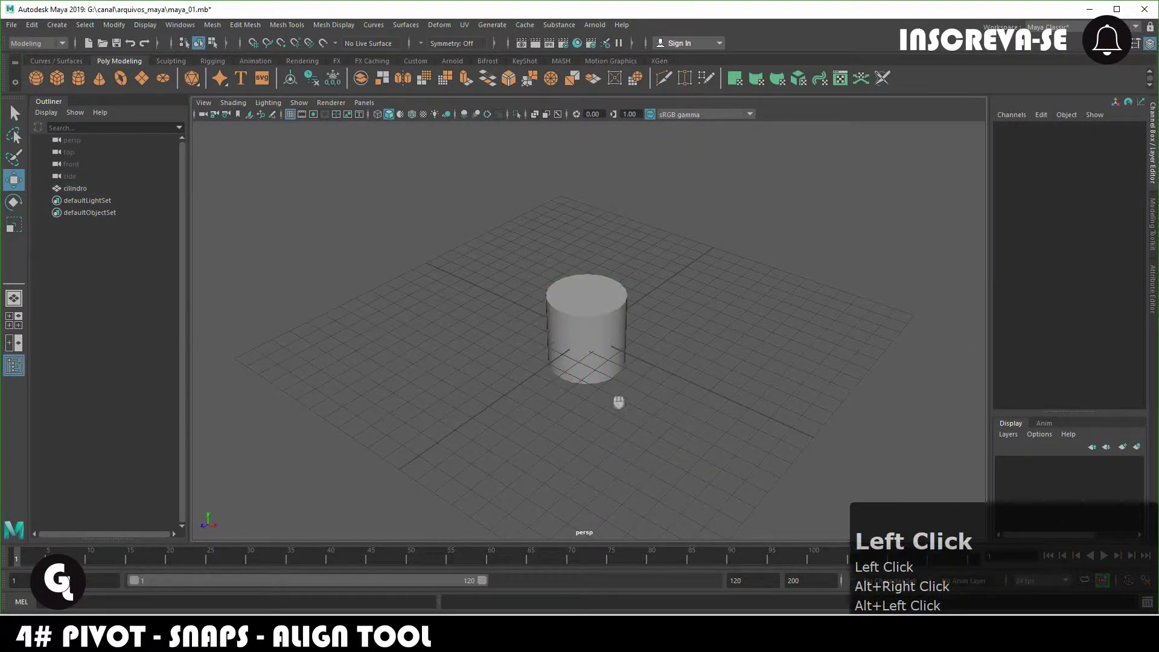
alt+drag(719, 357, 749, 350)
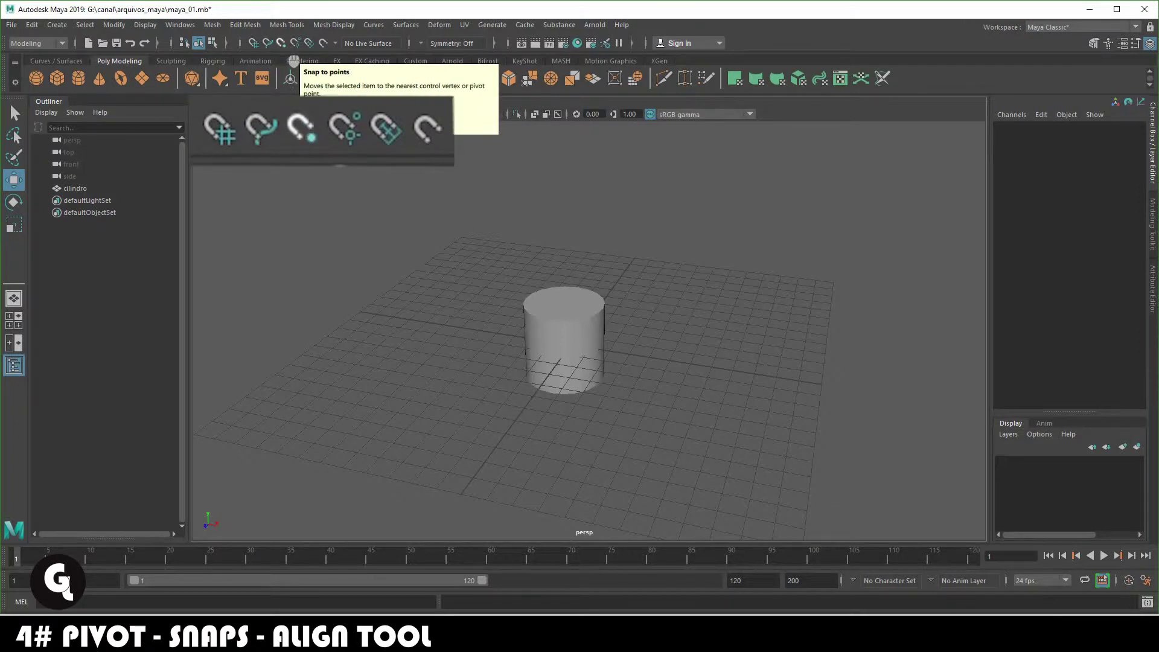
Step: Turn on grid snapping for the selected cylinder and move it across grid points to X 8, Z 2
drag(488, 267, 627, 411)
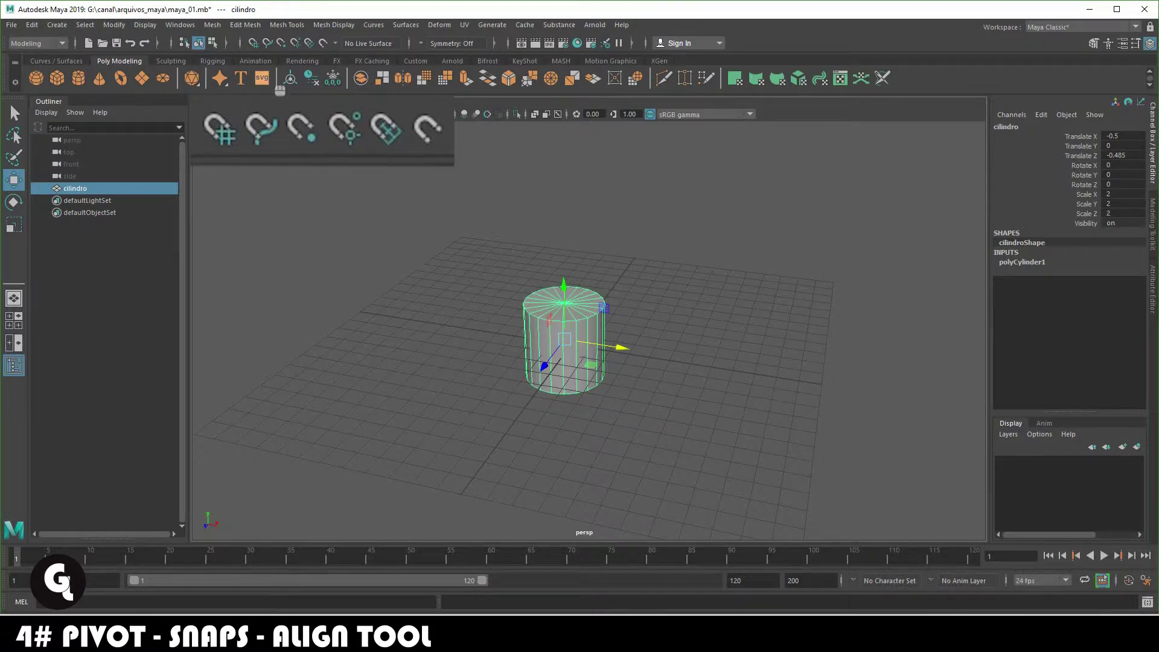
click(218, 128)
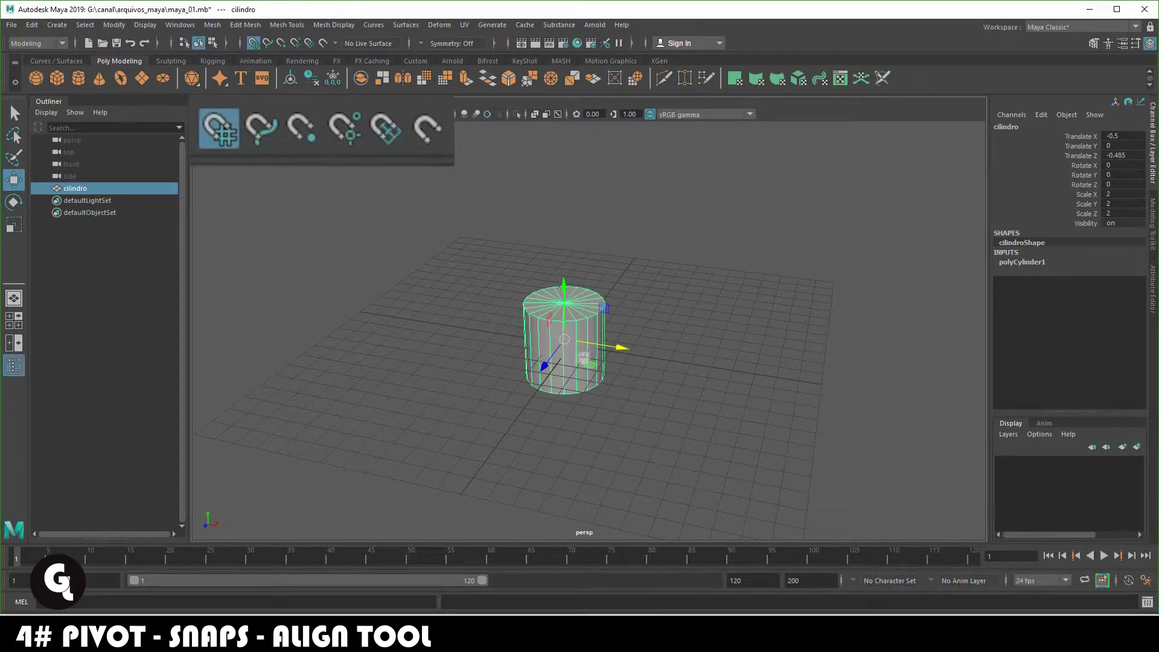
drag(566, 340, 751, 445)
alt+middle_drag(751, 444, 748, 453)
alt+drag(748, 453, 636, 325)
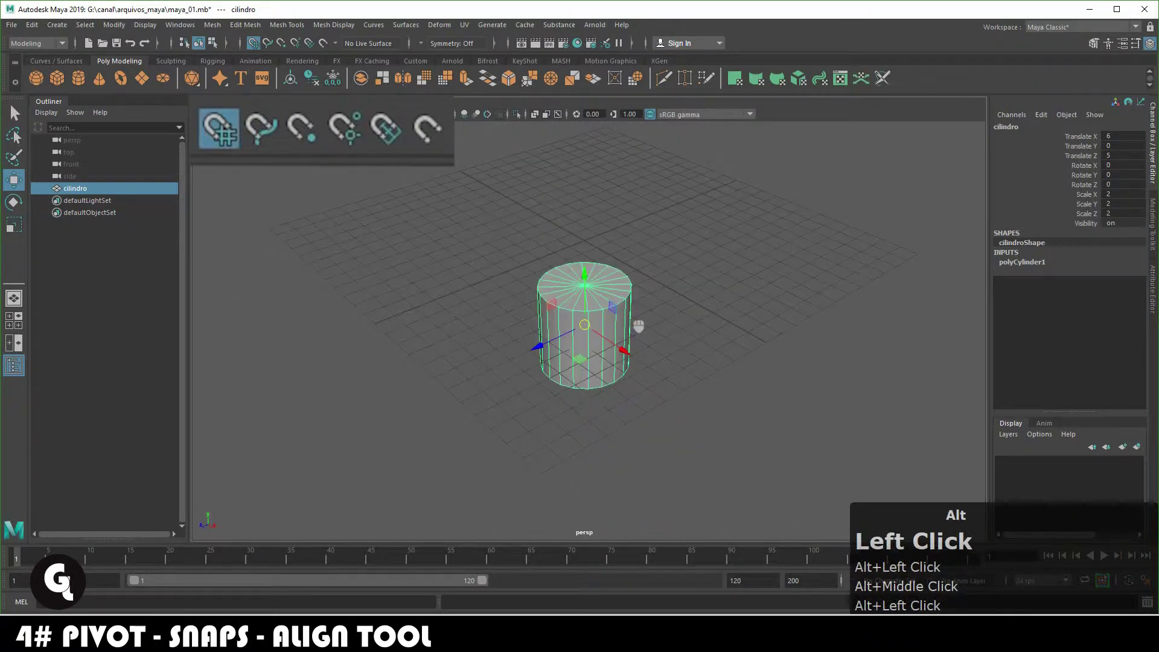
alt+right_drag(637, 325, 656, 427)
drag(600, 331, 732, 279)
alt+middle_drag(732, 280, 652, 287)
Step: Snap only the cylinder's pivot to a grid point away from its body, and restore it with Center Pivot
key(d)
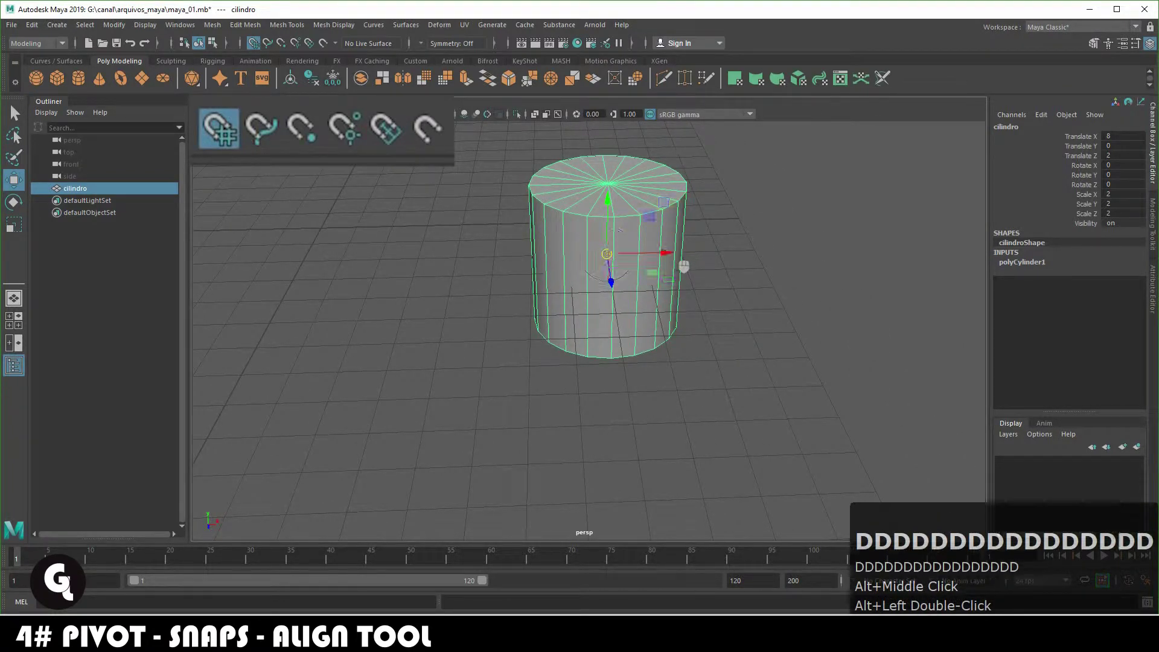
key(d)
drag(618, 265, 409, 269)
click(114, 25)
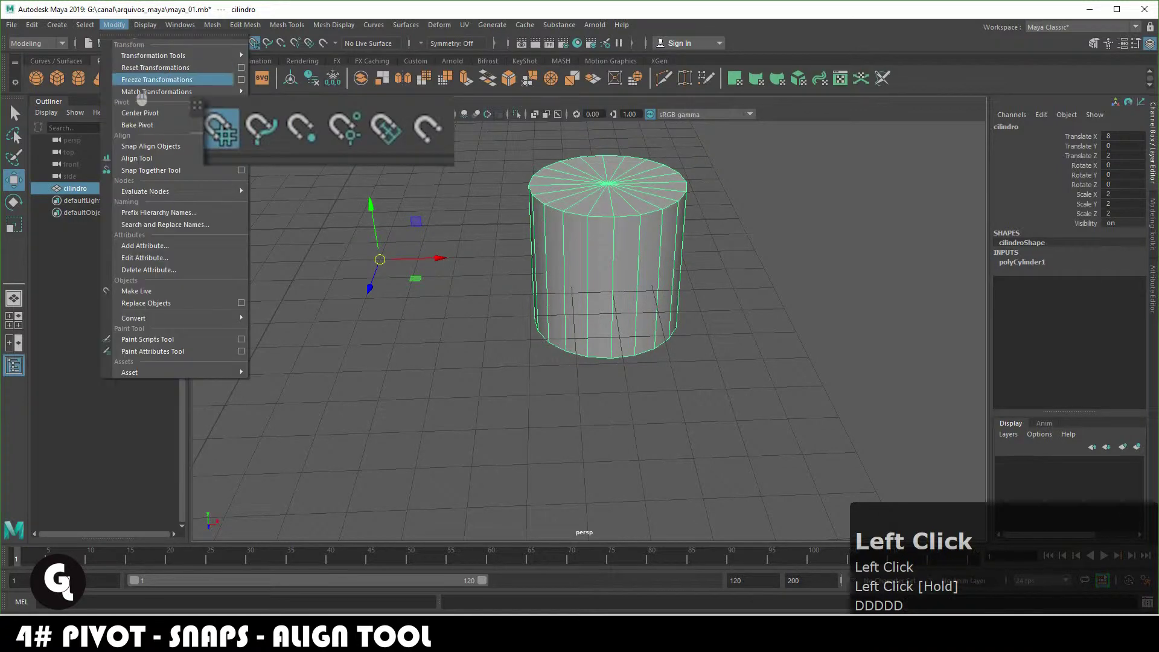
click(141, 128)
Step: Move the cylinder with grid snapping to the grid origin at X 0, Z 0
alt+drag(746, 294, 622, 292)
alt+scroll(666, 281, down, 4)
alt+middle_drag(621, 292, 646, 336)
alt+drag(646, 336, 577, 248)
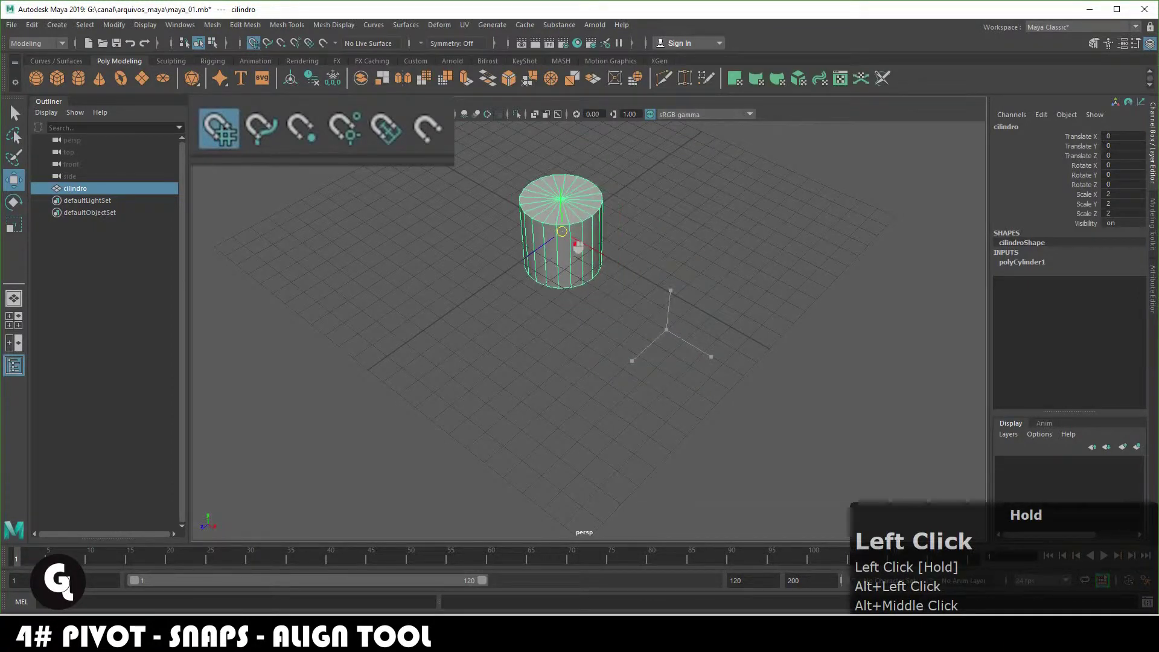
alt+drag(594, 314, 545, 282)
alt+right_drag(545, 282, 683, 378)
alt+middle_drag(682, 378, 604, 368)
alt+drag(604, 368, 637, 354)
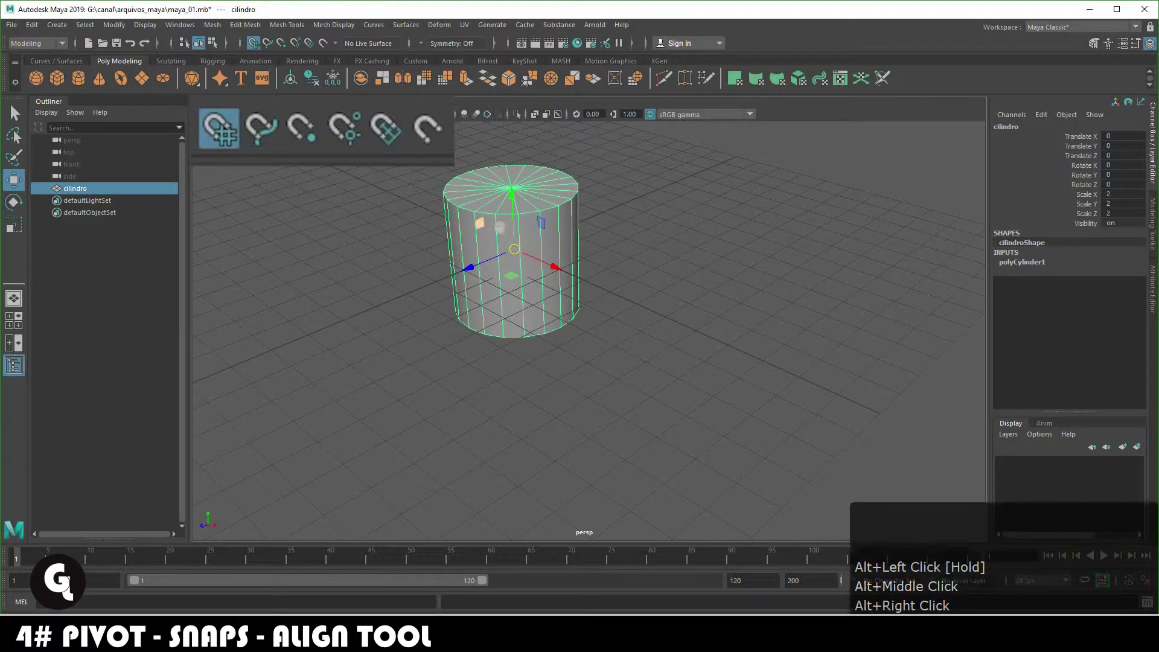
Step: Move the cylinder to X 5, Z -3 using temporary grid snapping instead of the permanent option, and undo the move
key(x)
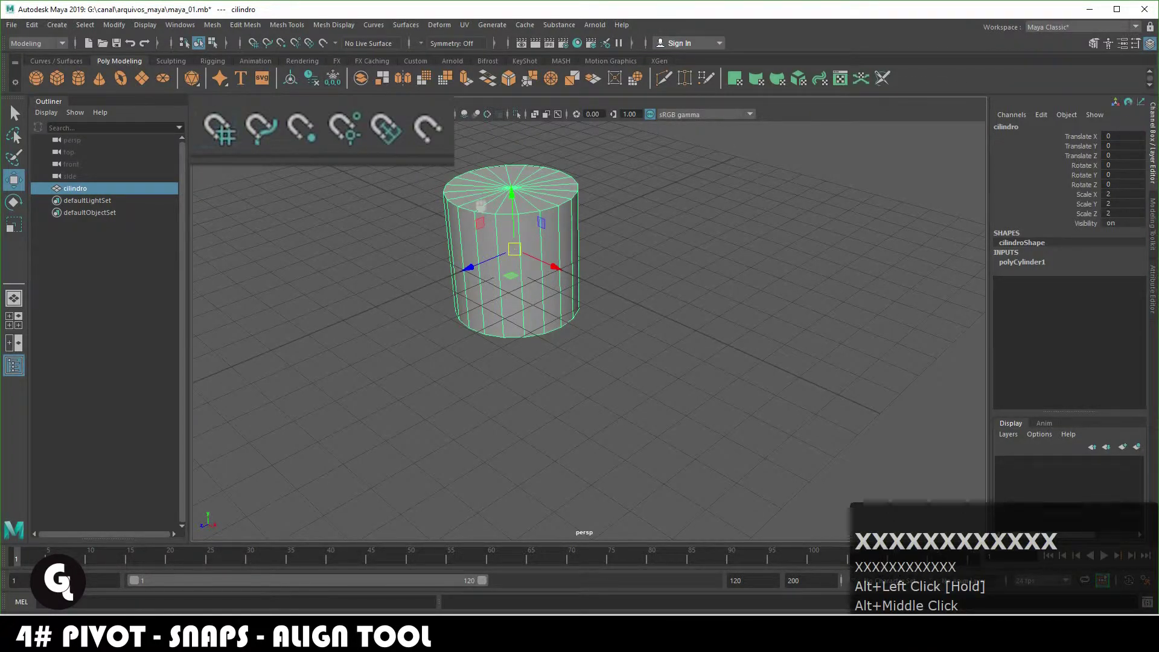
drag(525, 261, 713, 280)
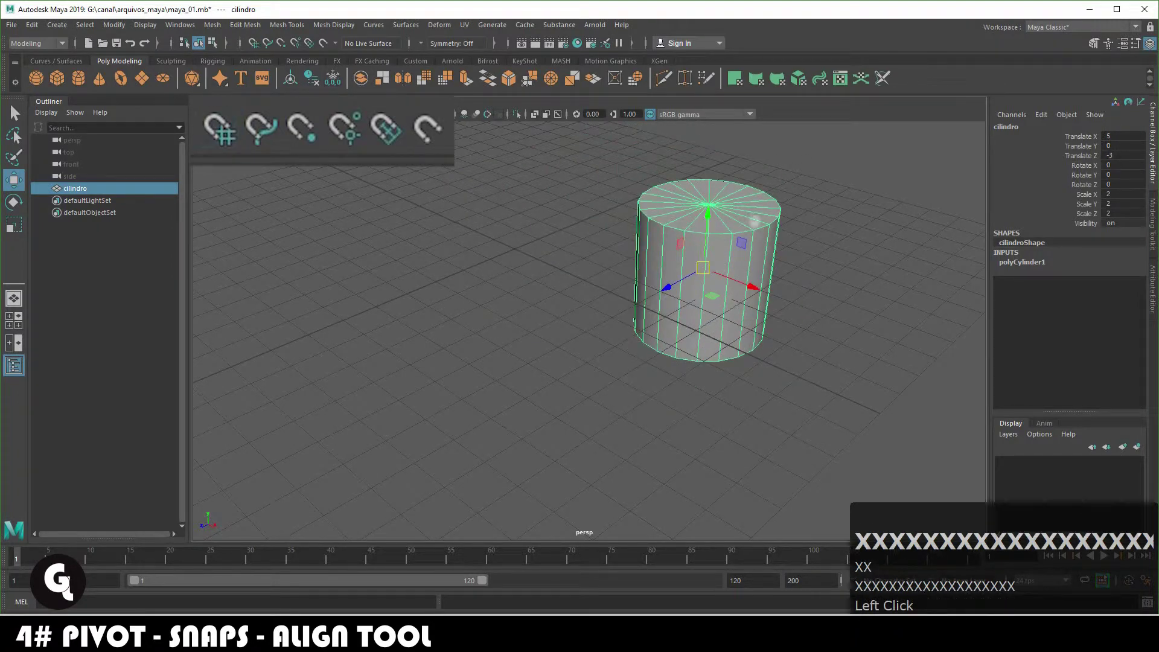
key(ctrl+z)
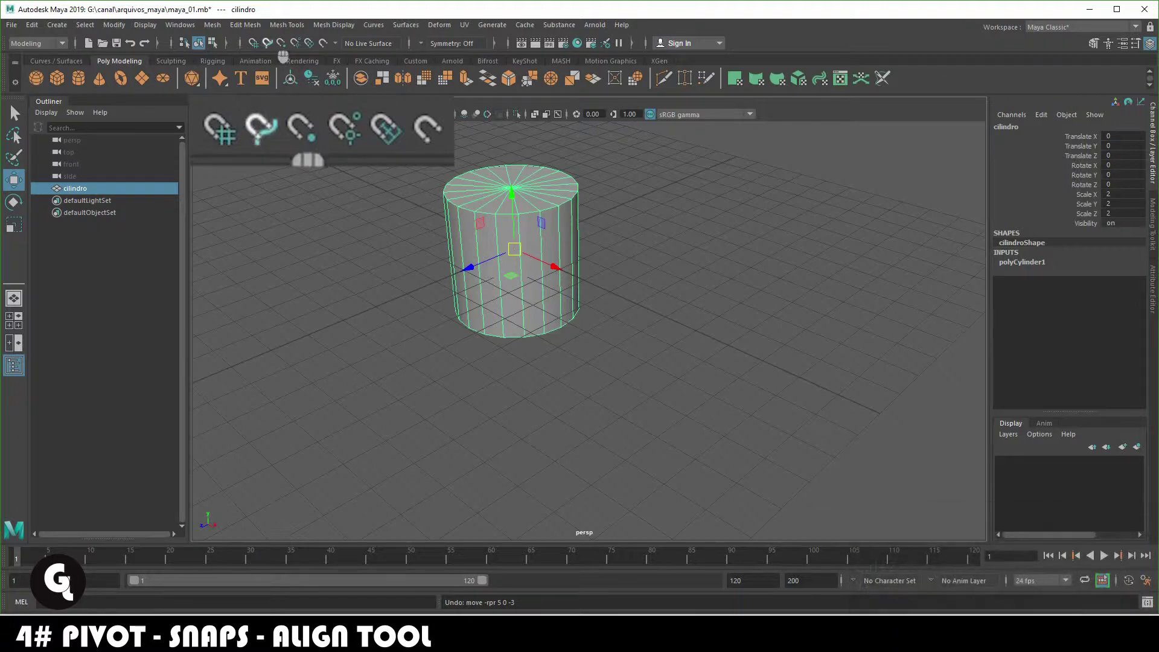
Step: Create a NURBS circle at the origin and scale it uniformly to about 12.97 so it surrounds the cylinder
alt+scroll(531, 277, down, 2)
alt+drag(531, 278, 527, 290)
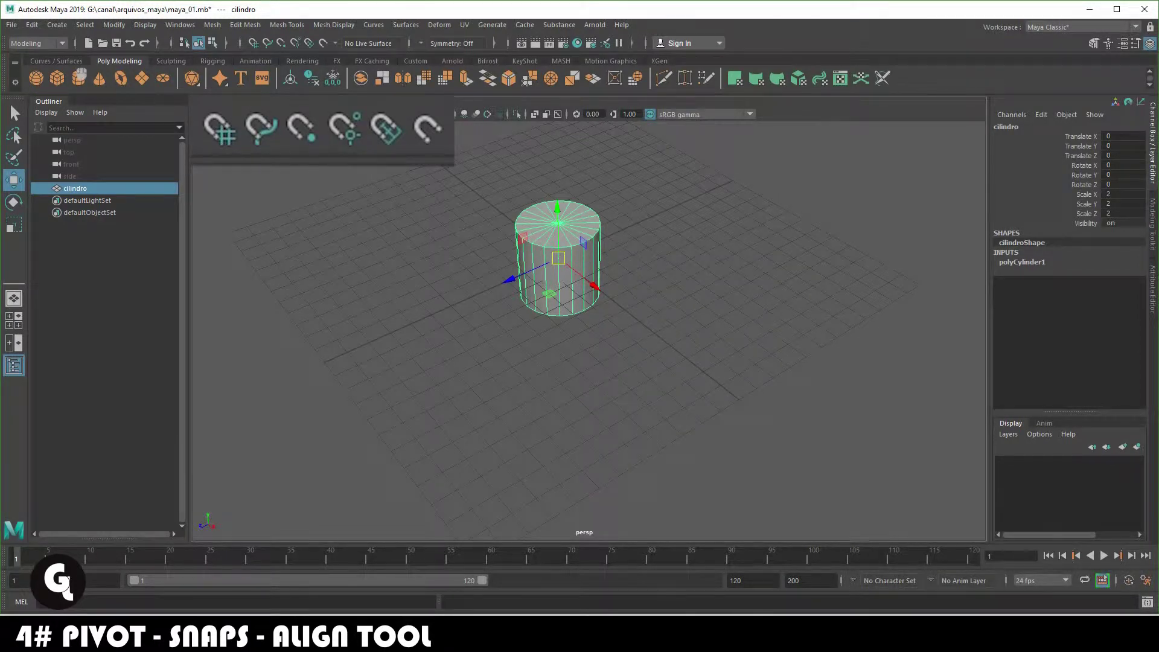
click(56, 61)
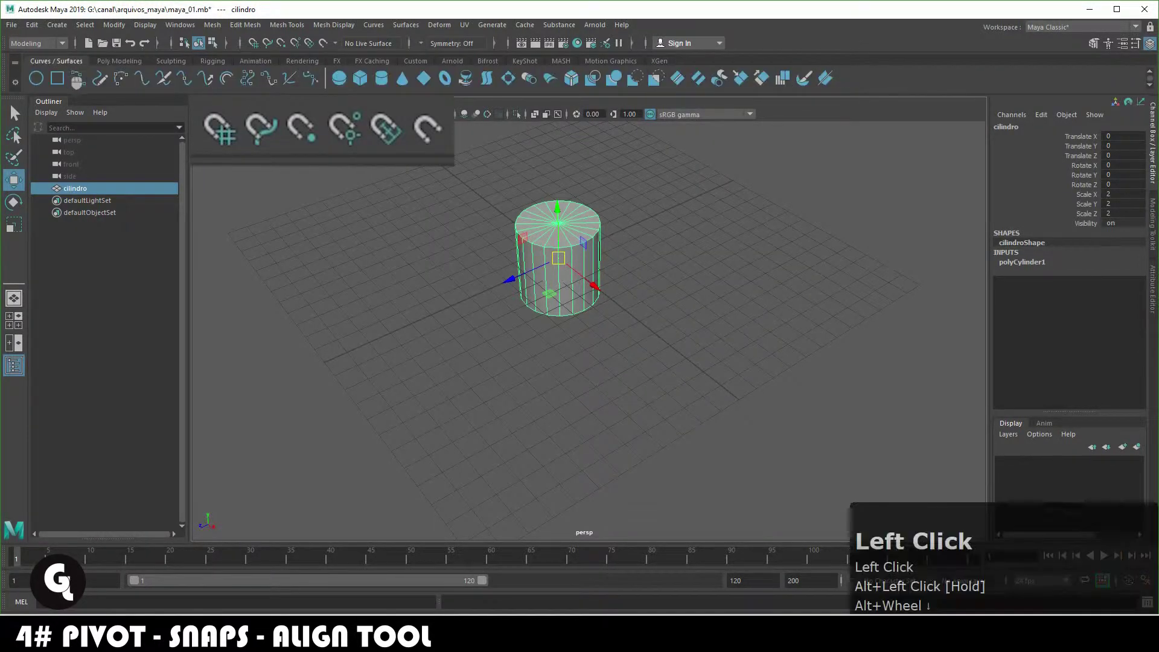
click(39, 78)
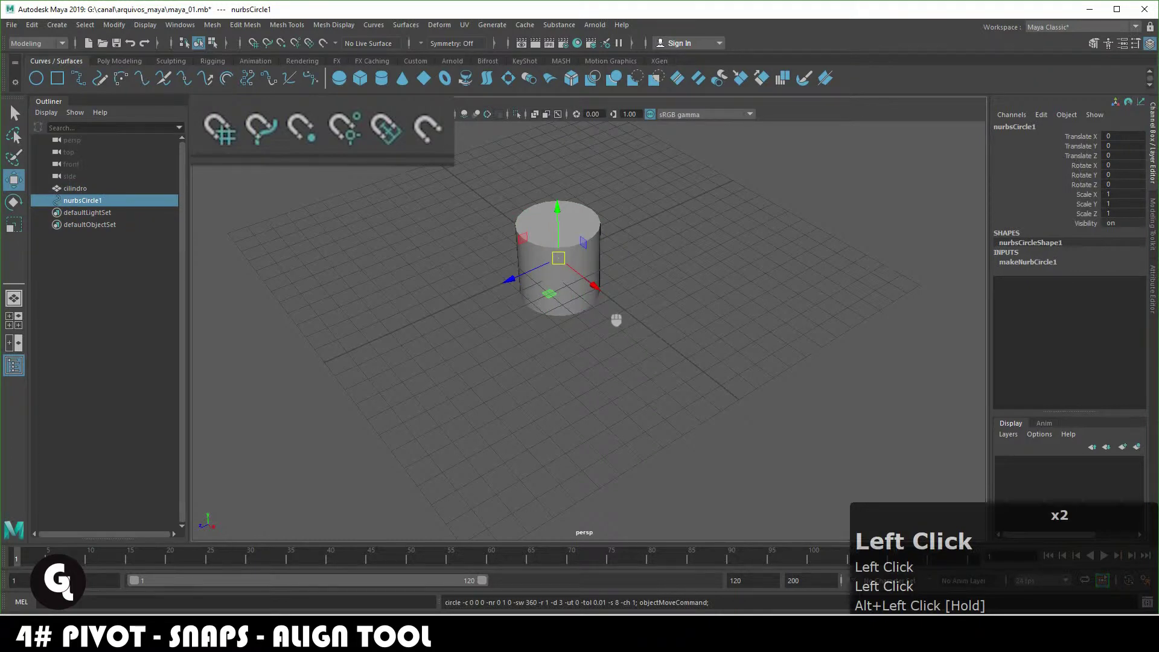
key(r)
middle_drag(584, 324, 958, 313)
alt+drag(710, 304, 660, 284)
Step: Snap the cylinder onto the circle with temporary curve snapping, and move it freely off the curve to about X 2.37, Z -9.10
click(546, 276)
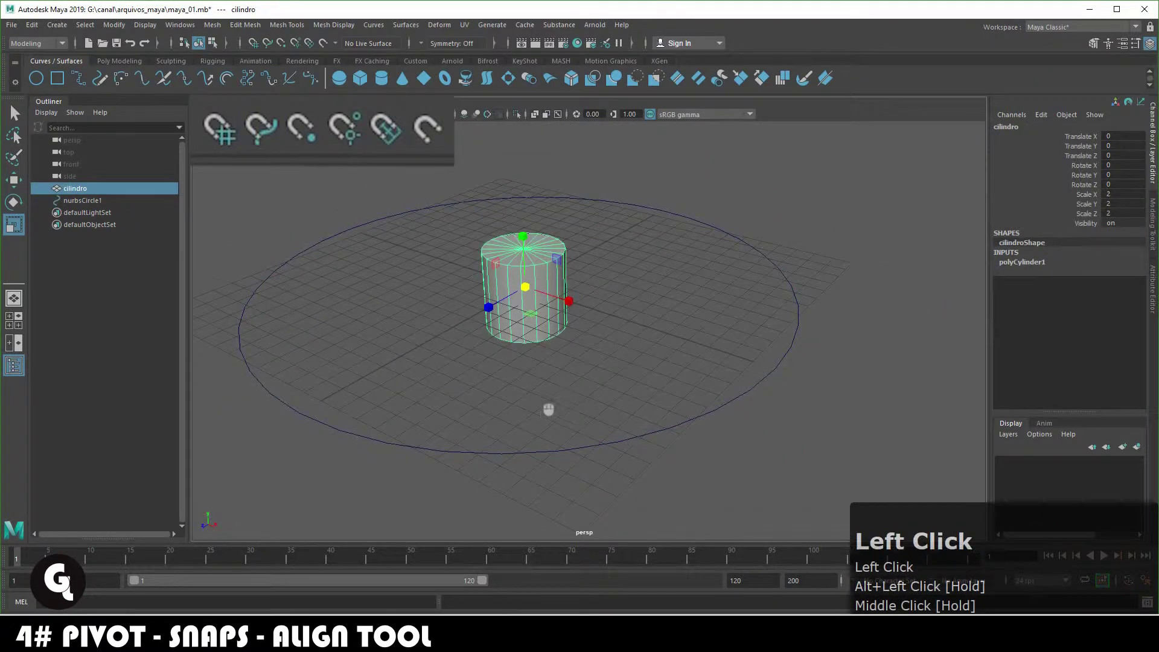
key(w)
alt+drag(574, 329, 599, 313)
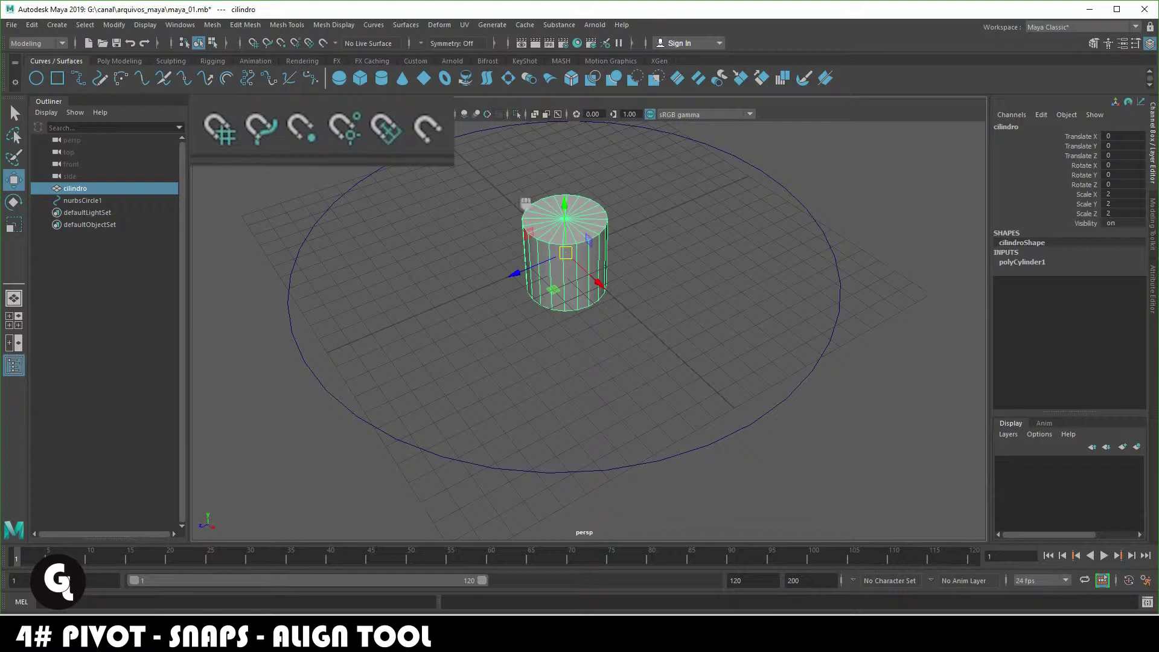
key(c)
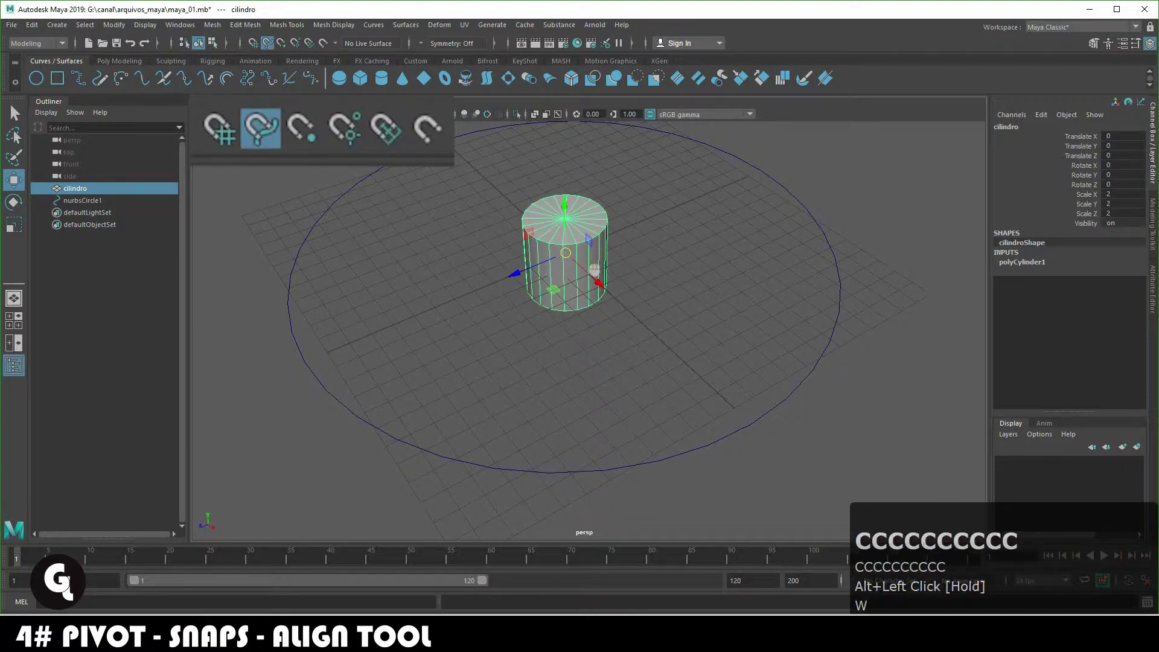
middle_drag(328, 246, 819, 272)
drag(859, 307, 758, 264)
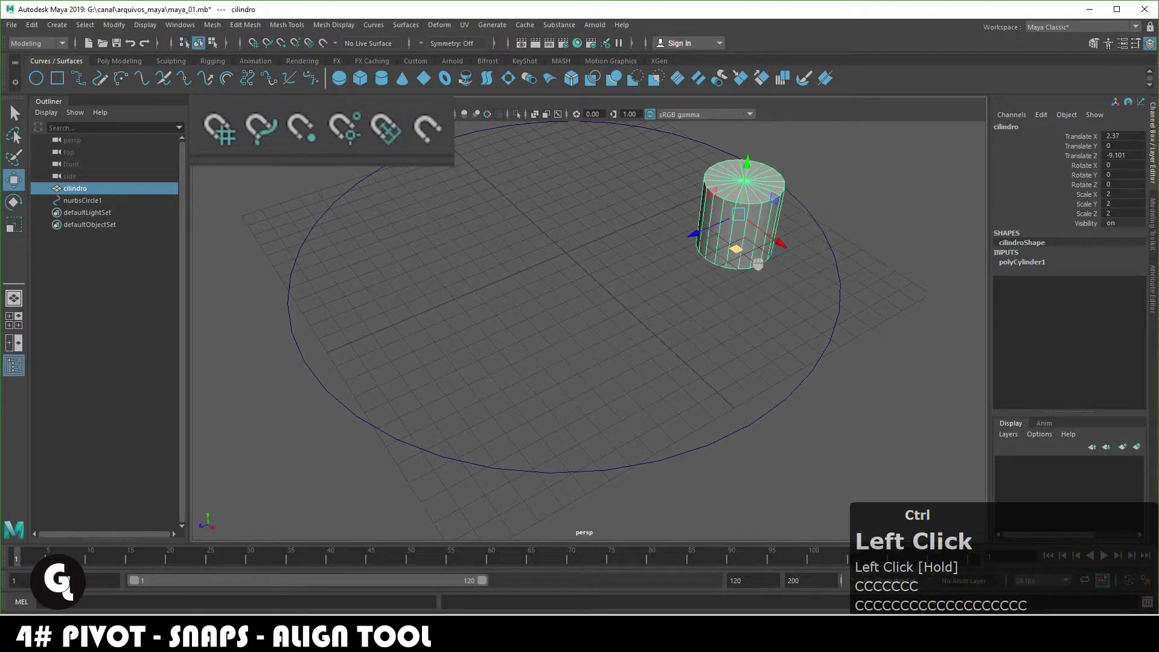
Step: Undo the cylinder's moves and delete the NURBS circle
key(ctrl+z)
key(ctrl+z)
drag(742, 189, 882, 285)
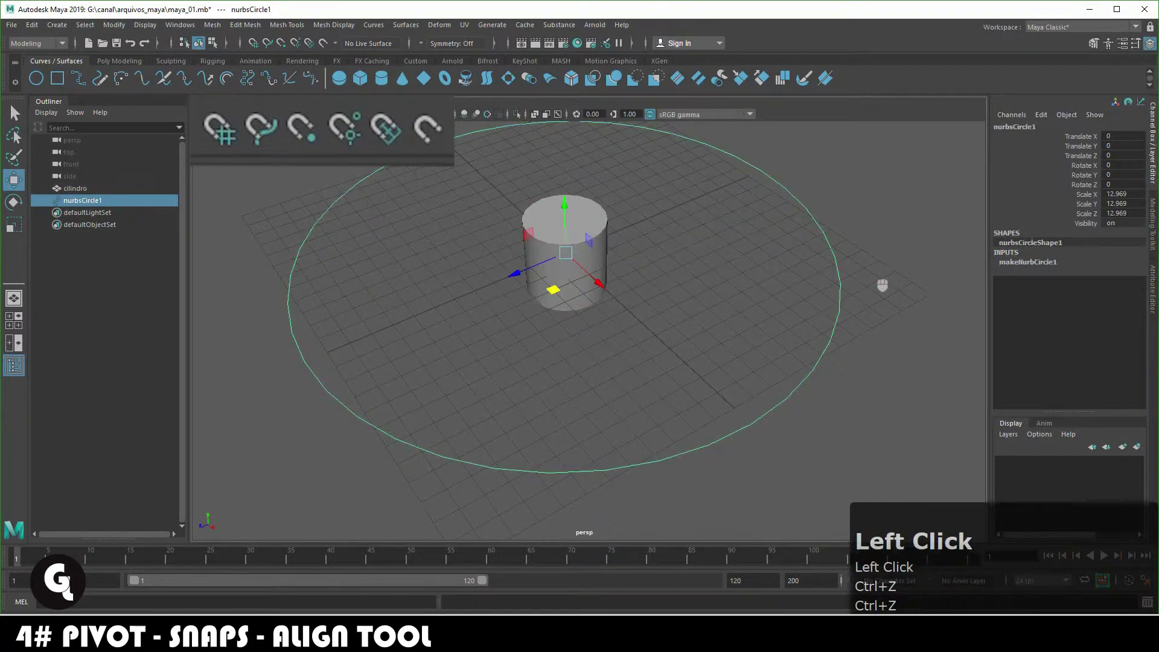
key(Delete)
alt+drag(514, 285, 536, 280)
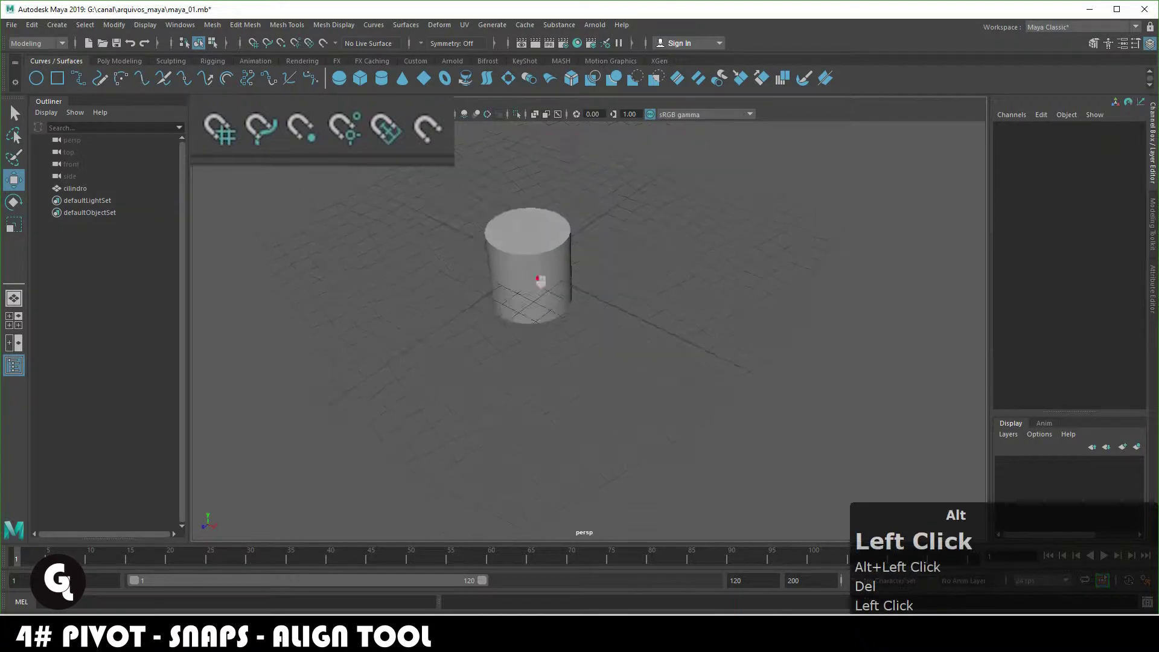
alt+right_drag(535, 280, 605, 326)
click(552, 297)
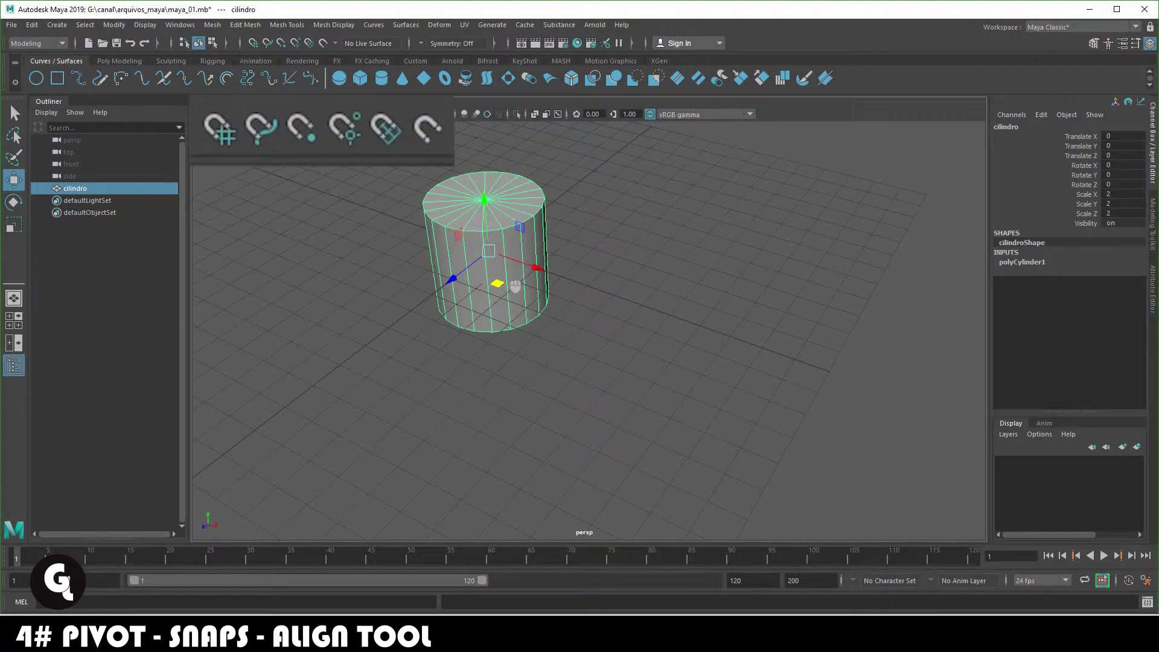
click(639, 254)
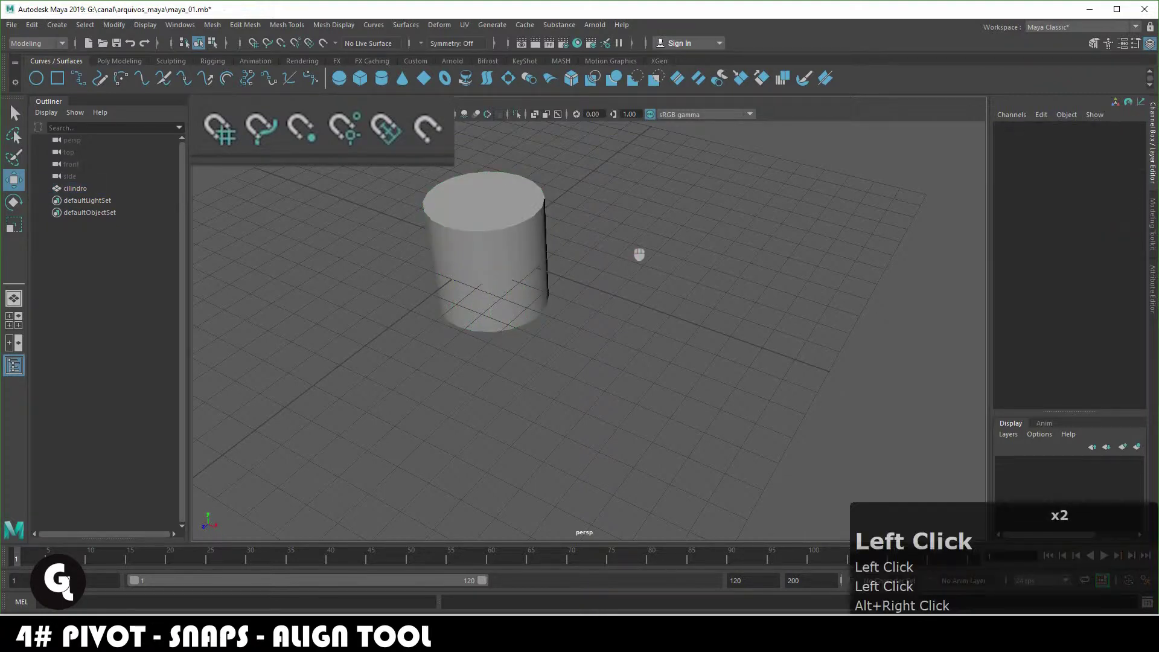
Step: Create a polygon sphere and position it above the grid, off to the positive X side of the cylinder
shift+right_click(663, 221)
right_drag(640, 222, 697, 217)
drag(514, 276, 623, 269)
Step: Snap the cylinder onto a sphere vertex with temporary point snapping, and move it freely off to about X 3.454, Y 3.251
click(490, 296)
alt+middle_drag(566, 367, 533, 399)
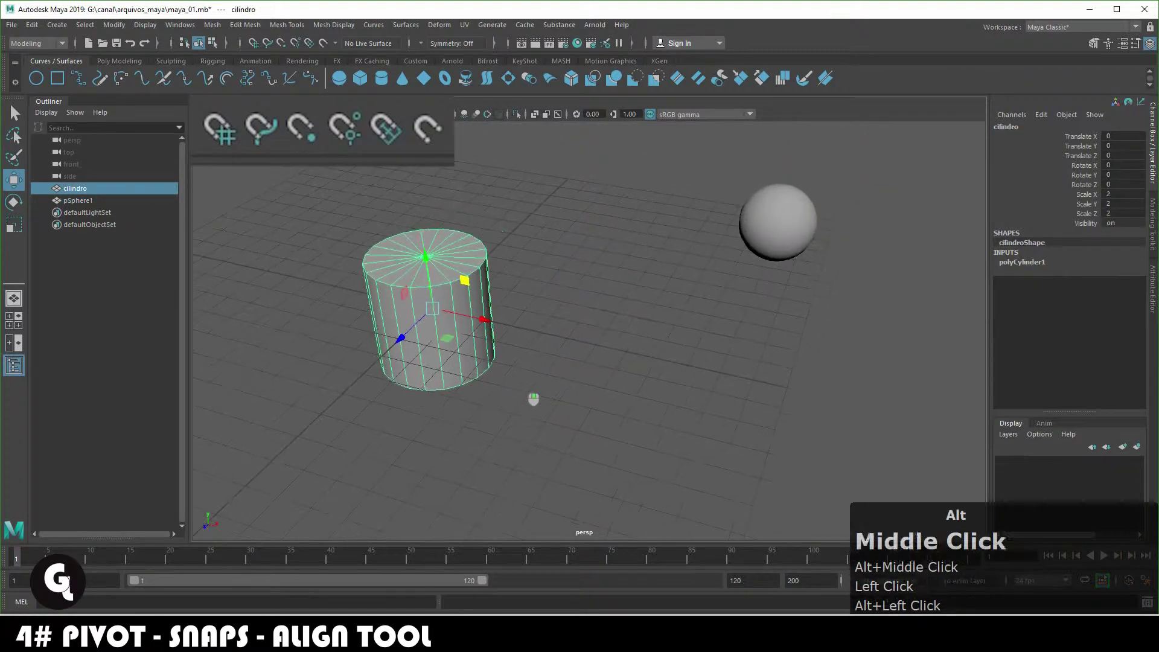
alt+drag(533, 398, 541, 375)
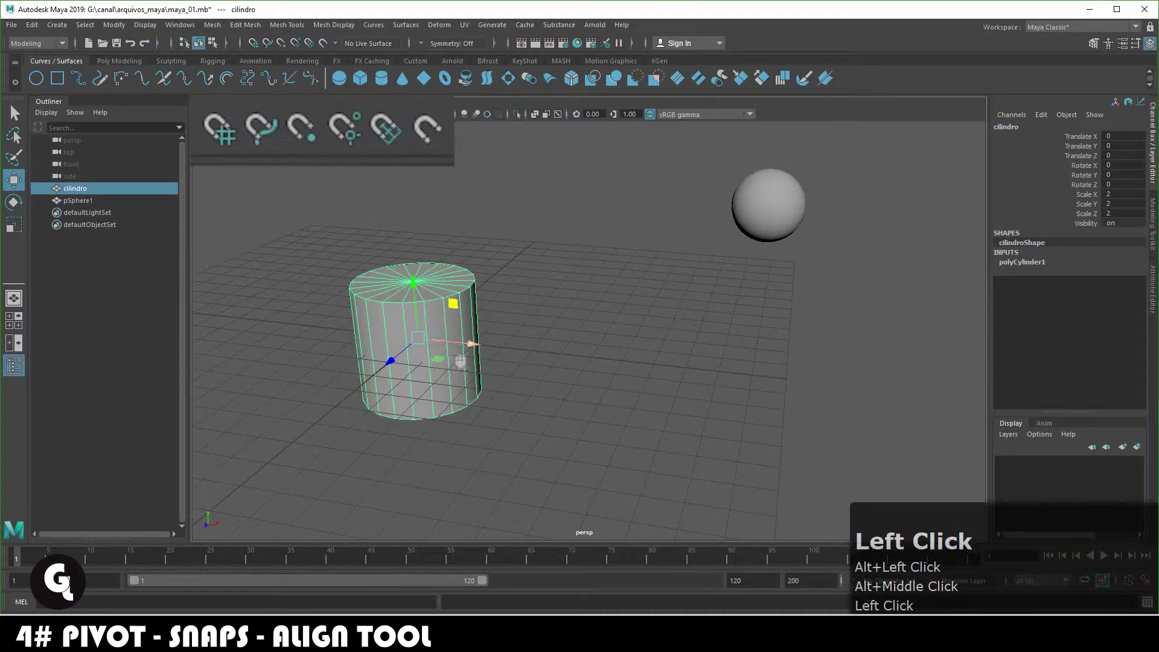
key(v)
drag(442, 359, 645, 306)
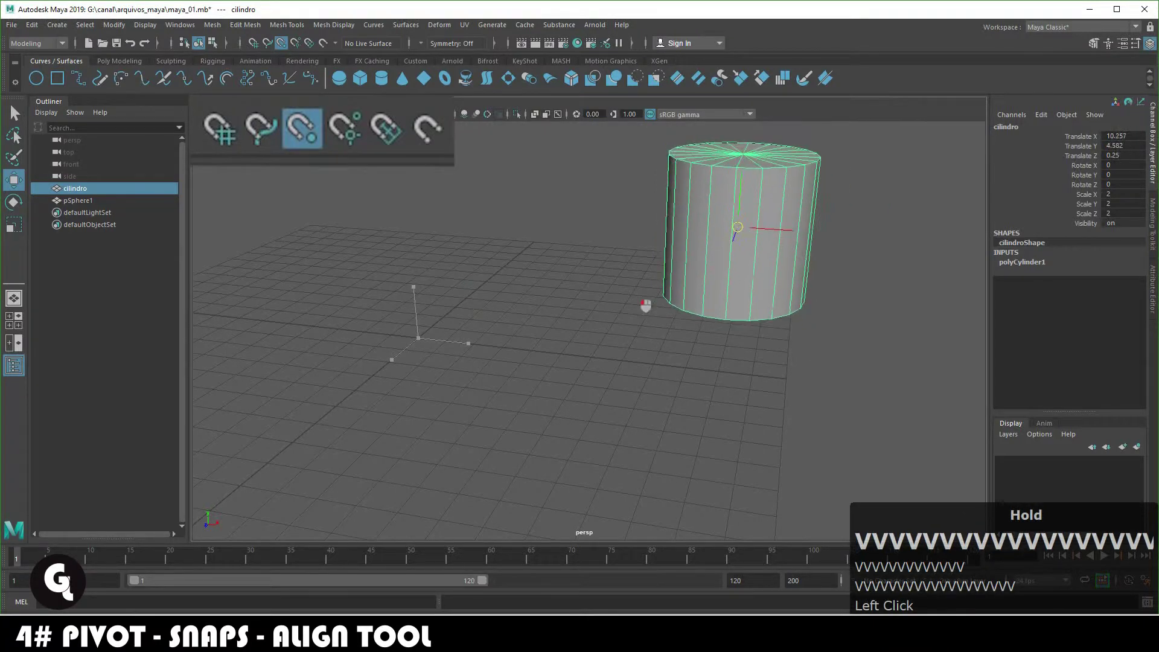
alt+scroll(807, 266, down, 2)
drag(751, 225, 589, 254)
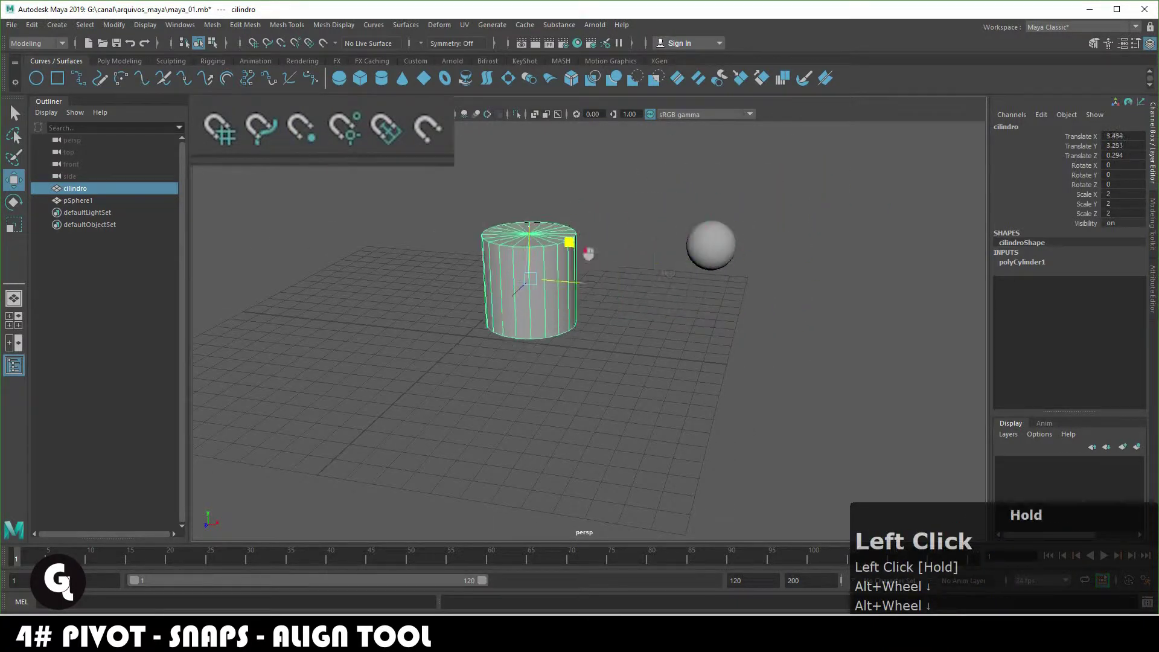
Step: Scale the sphere up uniformly until it is clearly larger than the cylinder
click(711, 244)
key(r)
middle_drag(690, 370, 833, 344)
Step: Snap the cylinder onto a vertex of the enlarged sphere, and move it freely up and away to about X 5.064, Y 5.817
click(552, 275)
key(w)
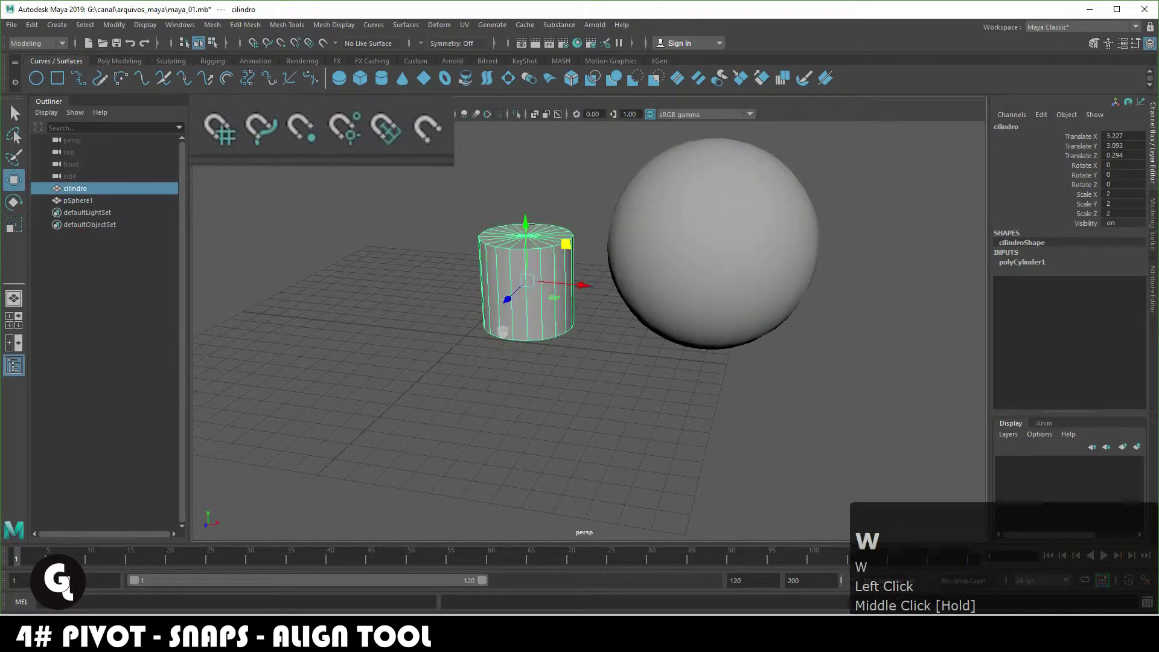
key(v)
drag(526, 281, 620, 306)
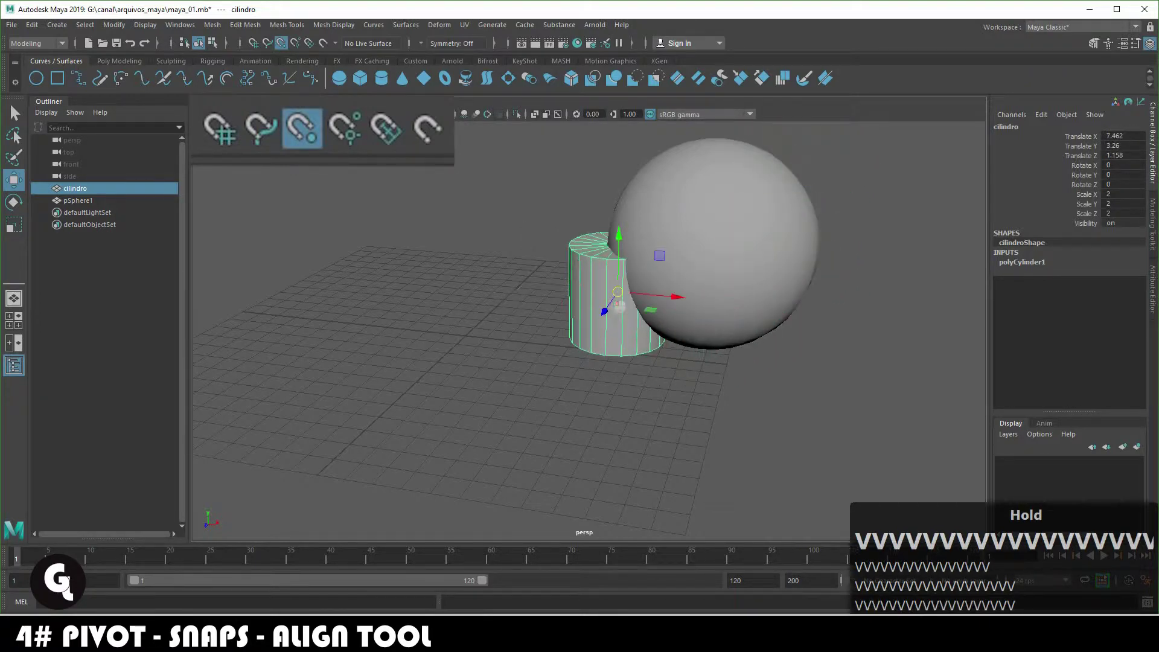
drag(660, 256, 603, 189)
alt+drag(647, 300, 655, 280)
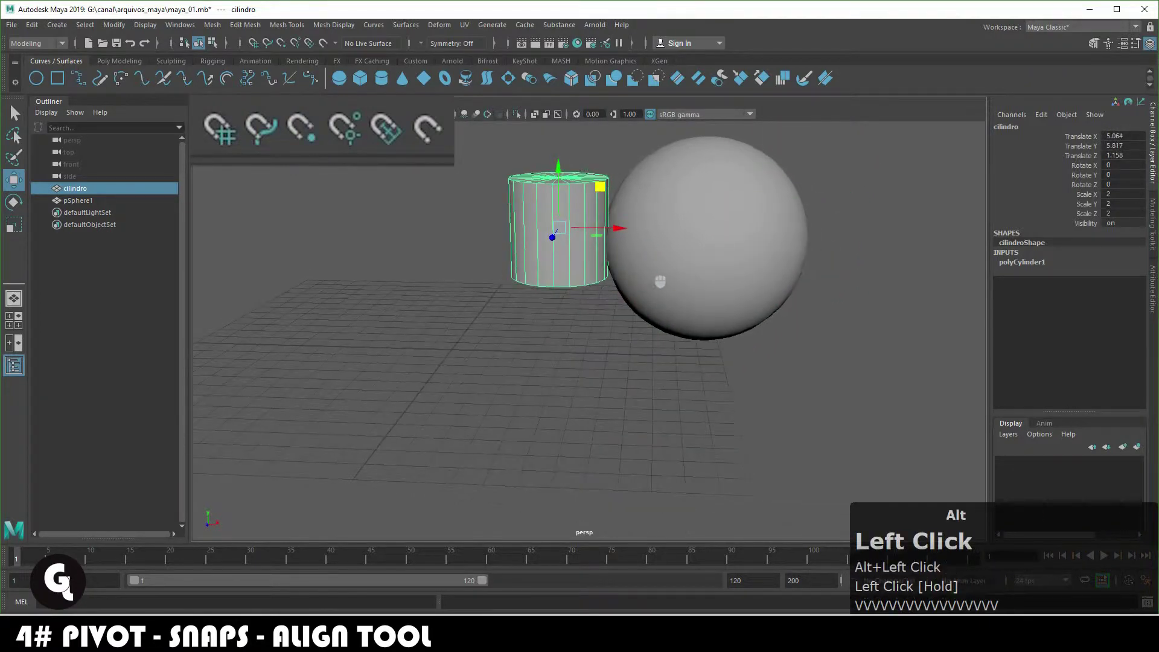
Step: Move the cylinder's pivot down to the center vertex of its bottom cap using temporary point snapping
alt+middle_drag(656, 280, 650, 342)
alt+drag(649, 342, 682, 344)
alt+right_drag(682, 345, 698, 338)
alt+drag(698, 338, 605, 324)
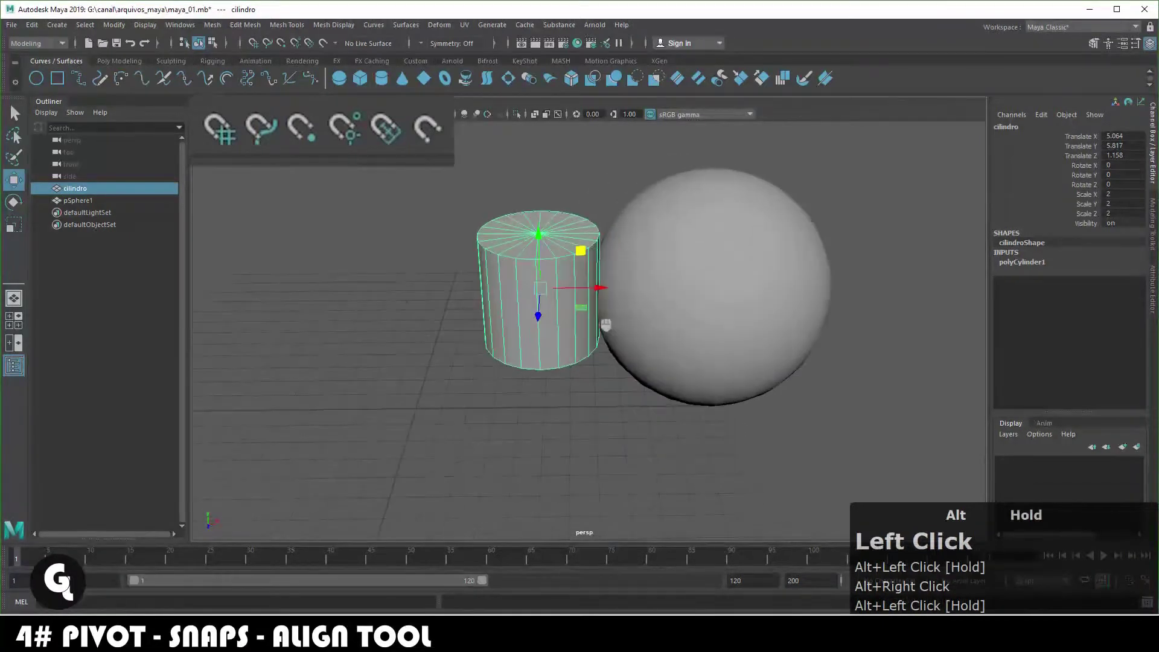
alt+middle_drag(656, 334, 633, 368)
alt+drag(634, 368, 600, 393)
alt+middle_drag(600, 393, 664, 356)
alt+drag(664, 356, 734, 313)
alt+right_drag(734, 314, 730, 364)
alt+drag(731, 364, 676, 373)
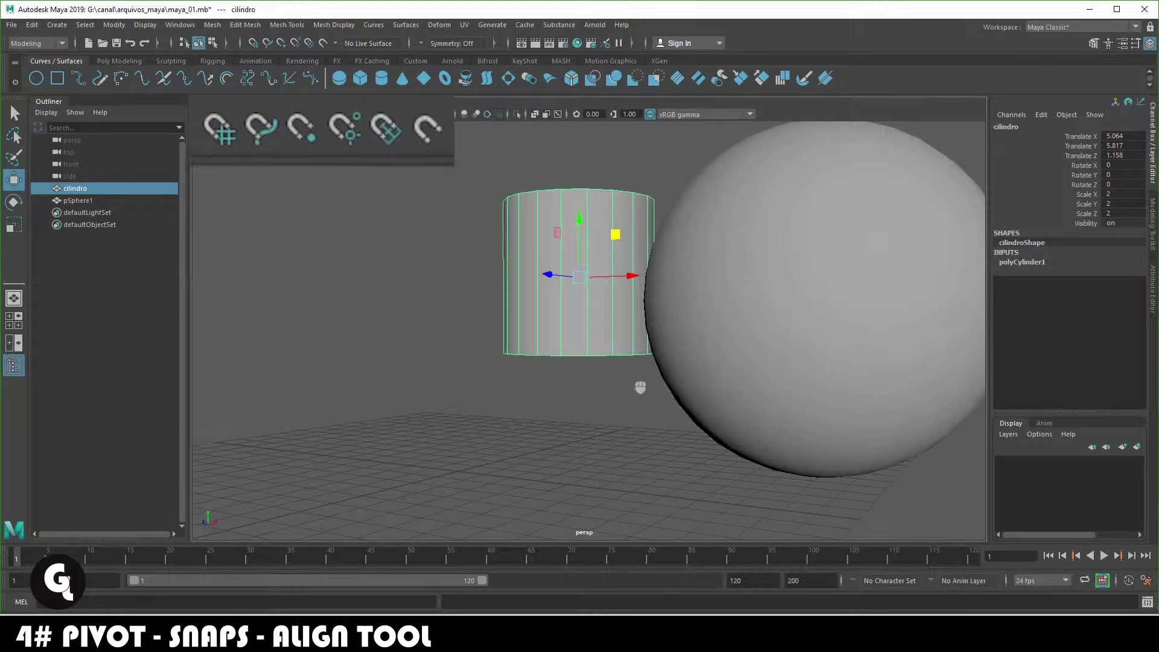
key(d)
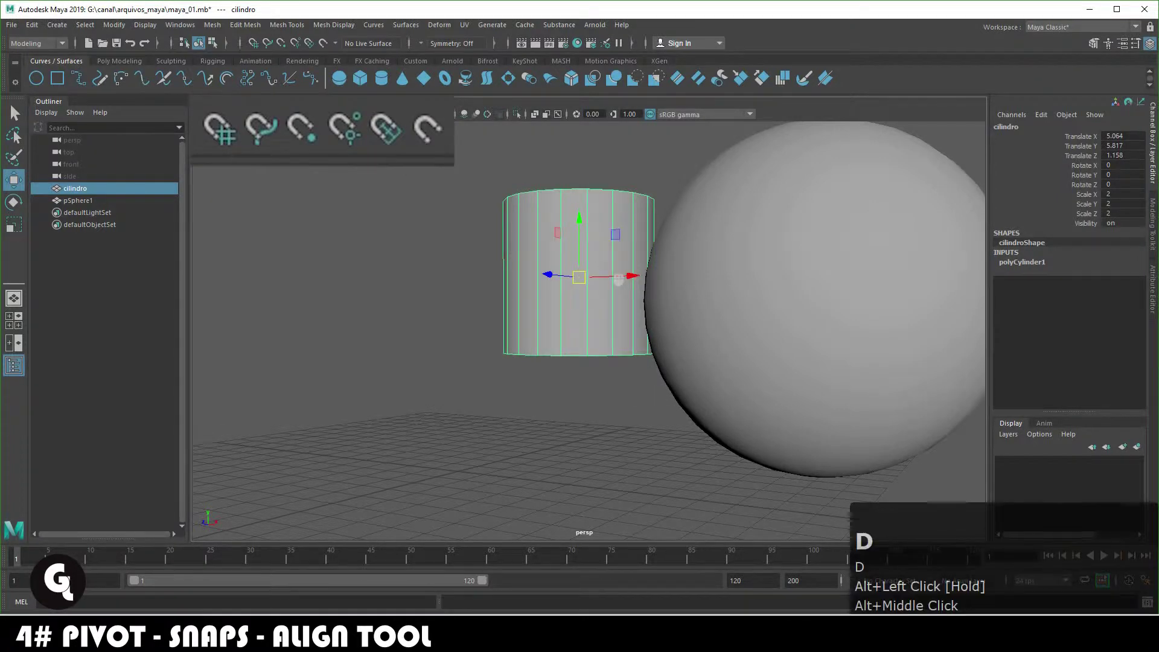
alt+drag(742, 310, 761, 297)
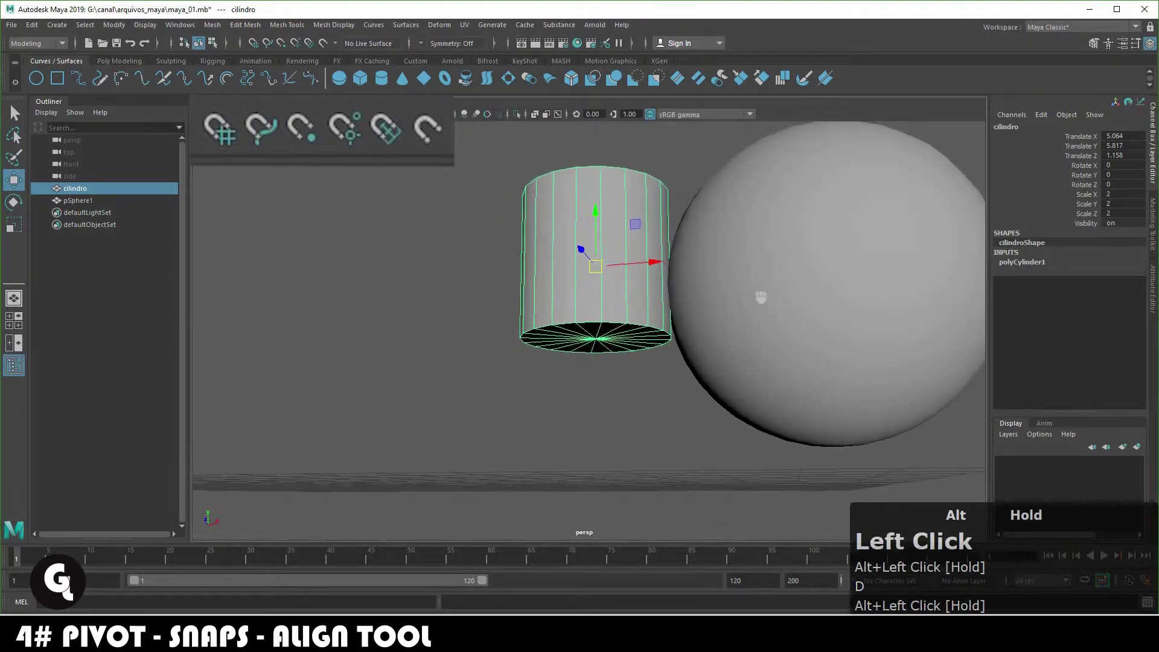
key(d)
key(v)
drag(596, 213, 597, 337)
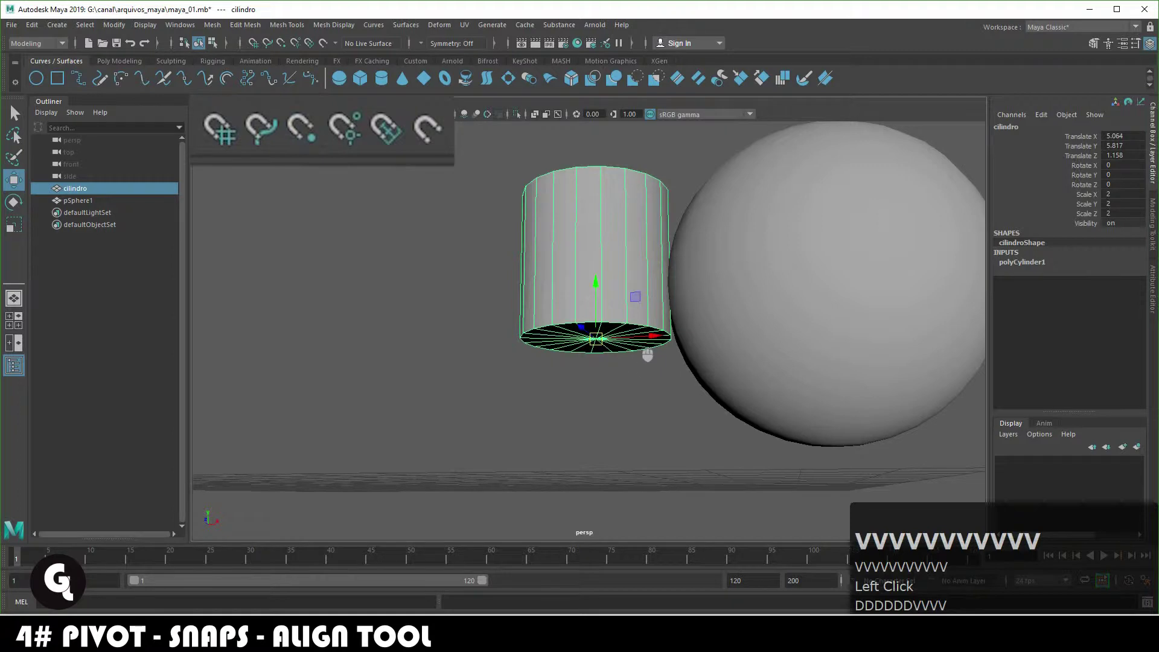
Step: Snap the cylinder by its base pivot onto the top of the sphere, at about X 11.23, Y 11.325, Z 0.626
alt+drag(648, 355, 613, 355)
alt+right_drag(613, 371, 649, 456)
alt+drag(650, 456, 659, 375)
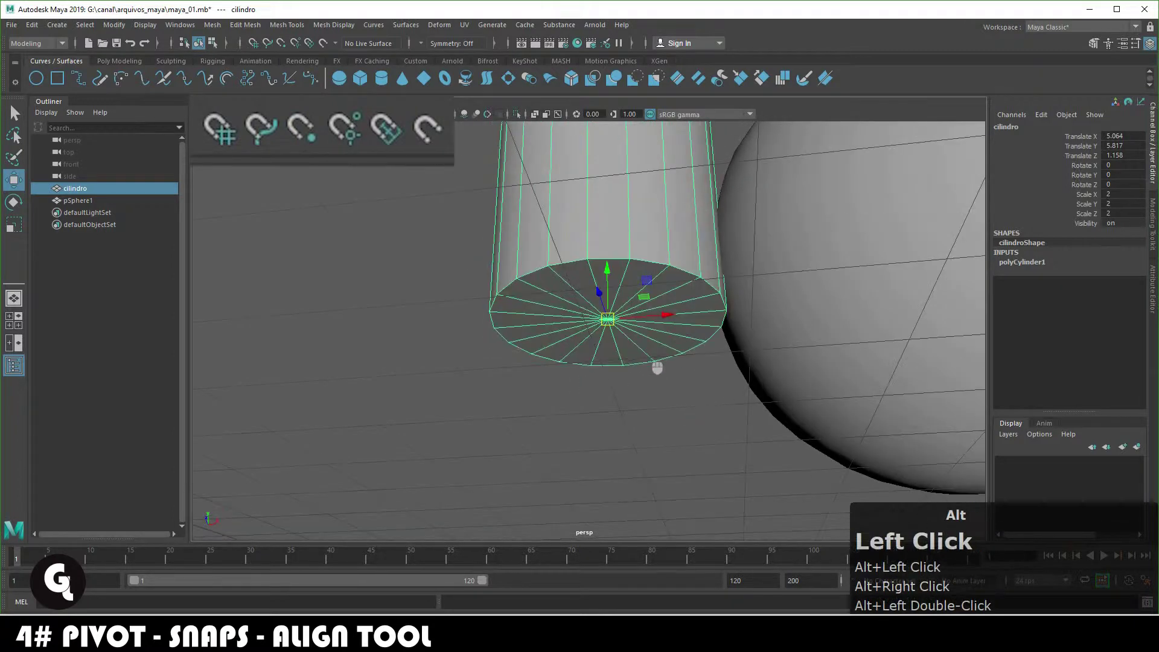
alt+right_drag(627, 344, 682, 377)
alt+drag(683, 378, 678, 344)
alt+middle_drag(678, 344, 608, 339)
alt+right_drag(608, 339, 614, 348)
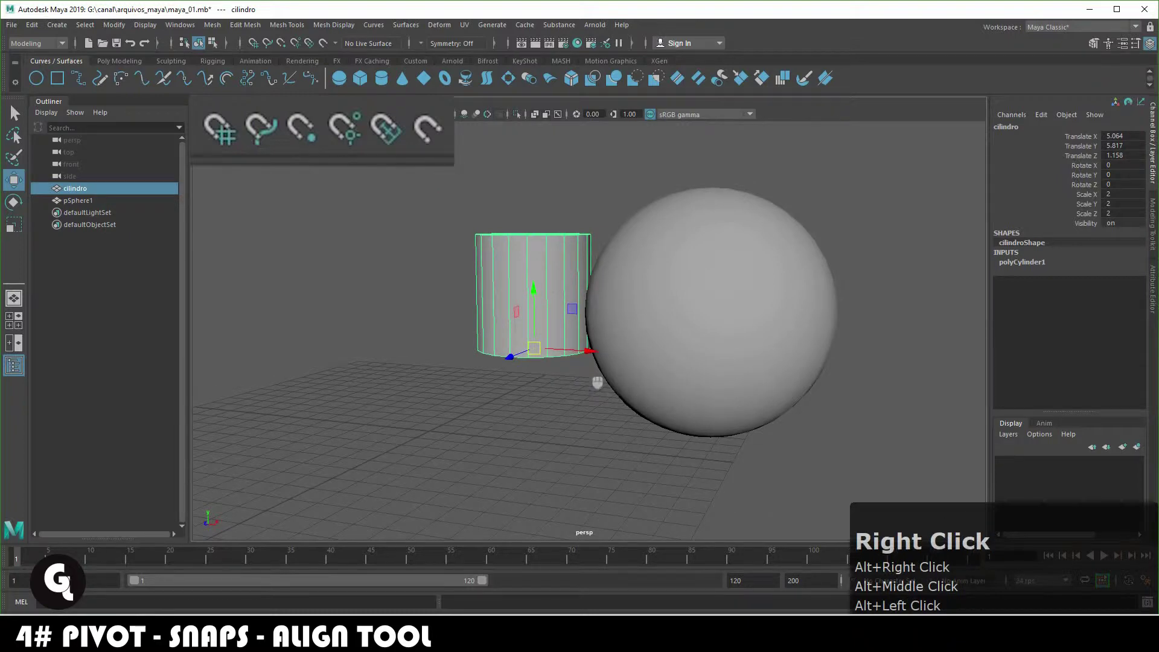
key(v)
drag(533, 348, 743, 188)
alt+scroll(822, 199, down, 3)
alt+drag(822, 200, 796, 241)
alt+right_drag(797, 240, 807, 344)
alt+drag(807, 344, 856, 318)
alt+middle_drag(856, 318, 773, 309)
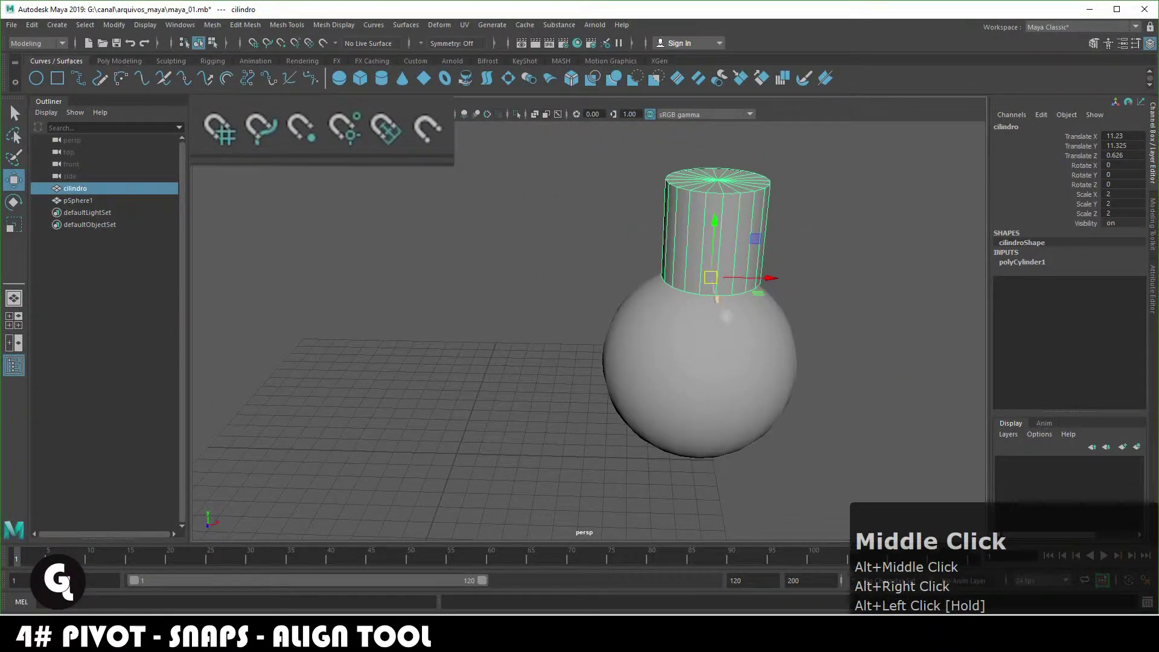
Step: Set the cylinder's X, Y and Z translation to 0 and delete the sphere
drag(1144, 136, 1147, 157)
text(0)
key(KP_Enter)
drag(597, 215, 765, 400)
key(Delete)
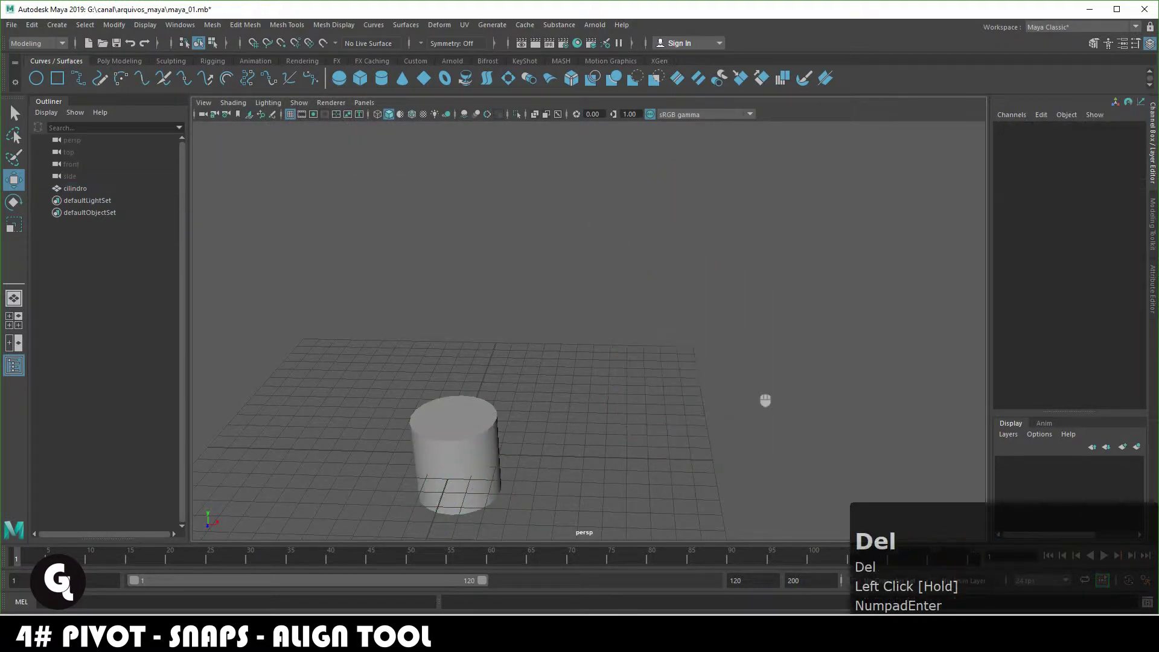
Step: Duplicate the cylinder, move the copy to about X 7.035, and repeat the offset duplication for a third cylinder at X 14.07
alt+drag(673, 329, 577, 379)
alt+middle_drag(577, 379, 616, 307)
alt+drag(616, 308, 630, 301)
alt+middle_drag(630, 300, 637, 308)
alt+drag(638, 308, 726, 290)
alt+middle_drag(726, 290, 747, 314)
alt+drag(748, 313, 691, 313)
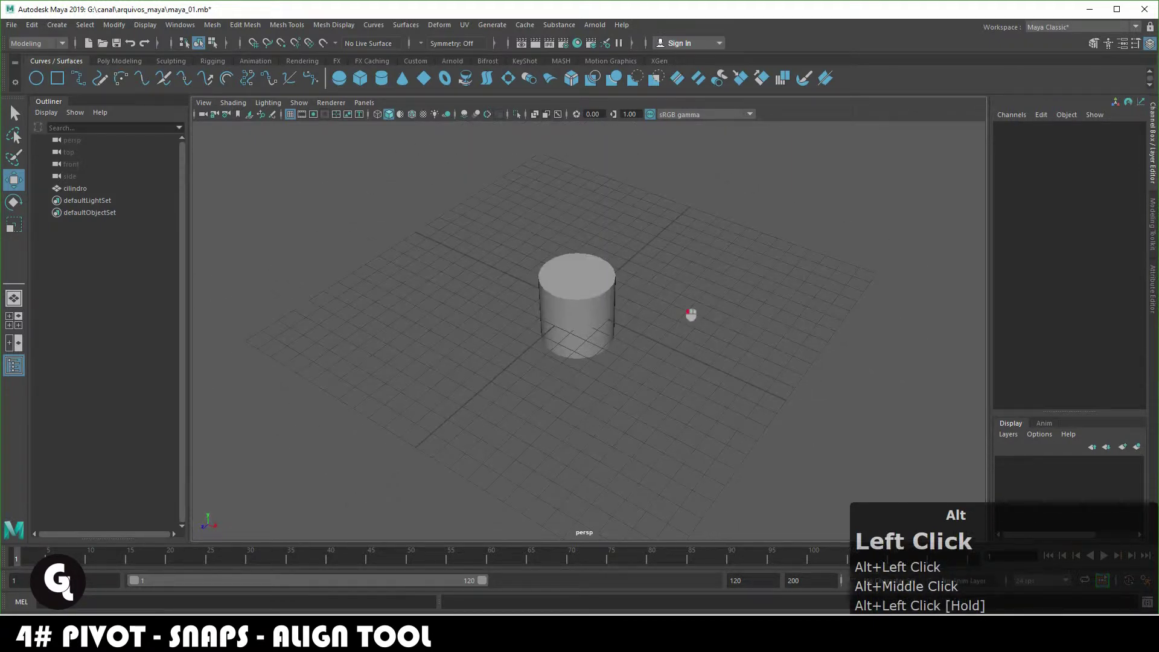
alt+right_drag(690, 313, 708, 367)
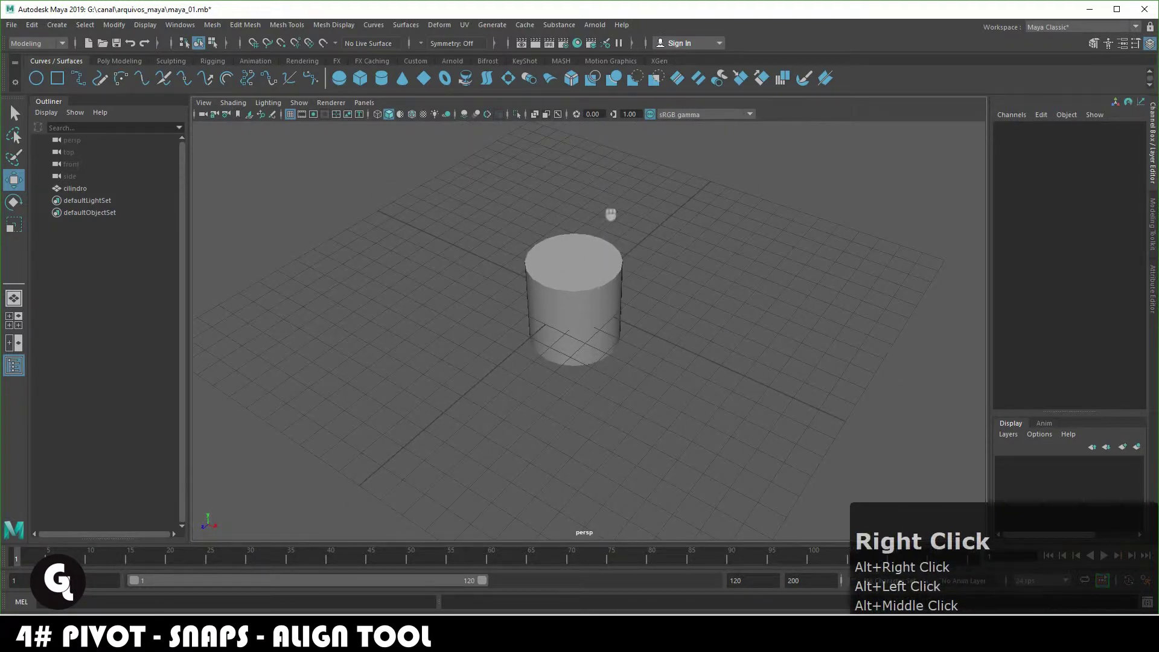
click(622, 311)
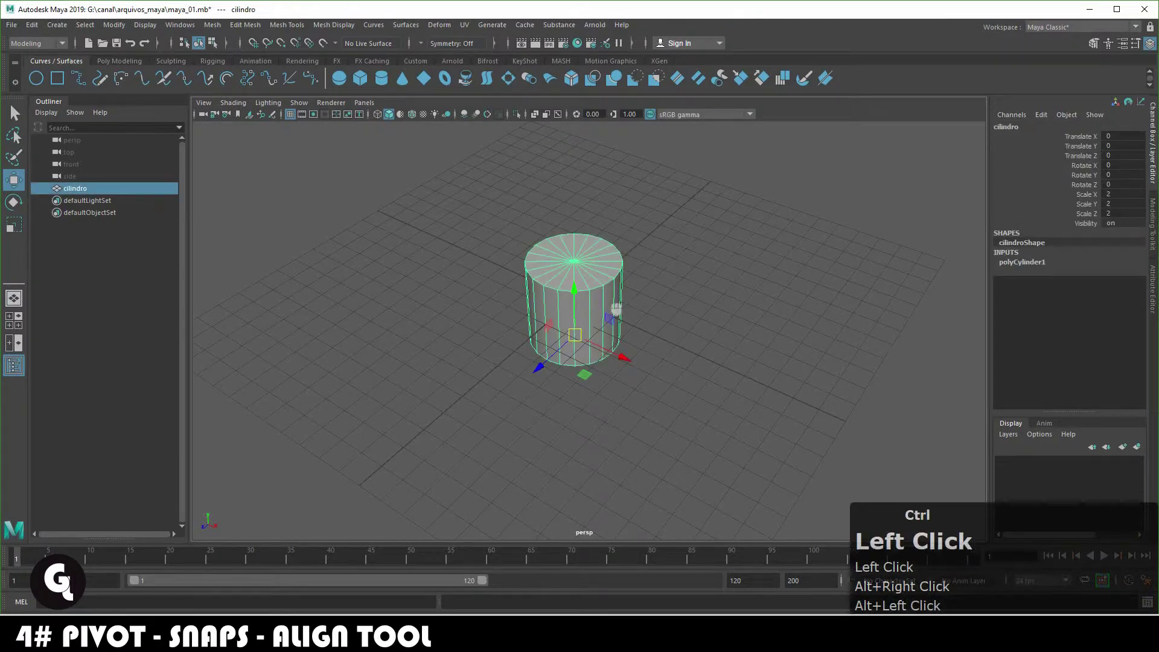
key(ctrl+d)
drag(642, 370, 803, 423)
key(shift+d)
scroll(823, 422, down, 2)
alt+right_drag(803, 423, 816, 434)
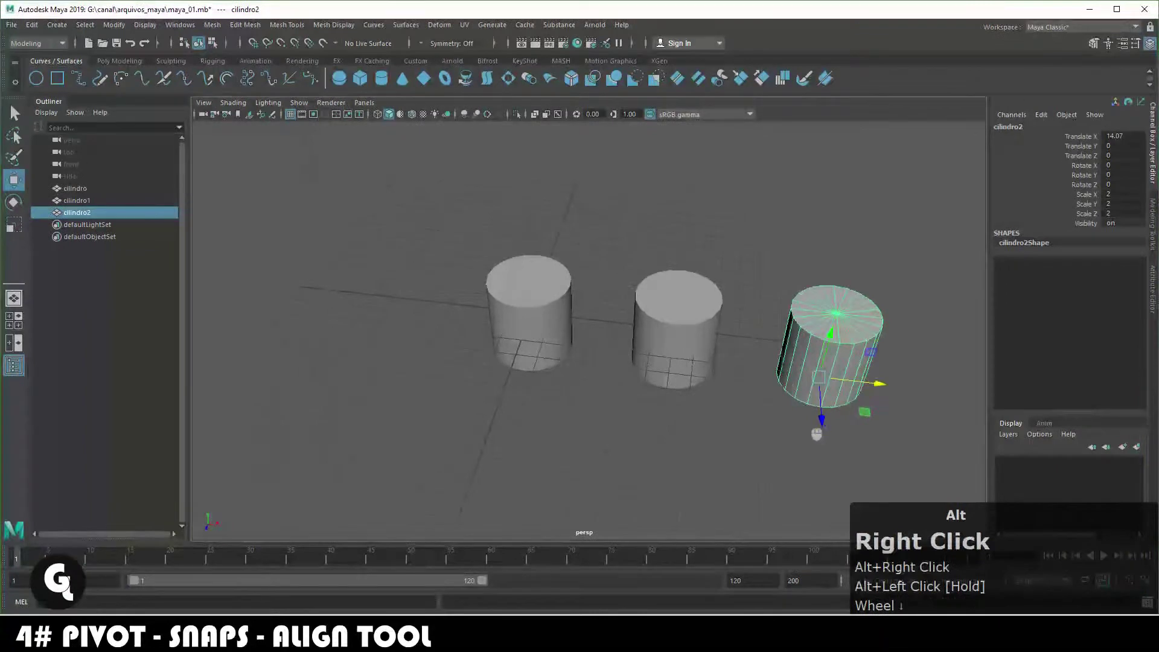
Step: Raise the middle cylinder to about Y 6.087 and lower the farthest copy below the grid
alt+middle_drag(816, 434, 773, 429)
alt+drag(773, 429, 694, 387)
click(647, 336)
drag(629, 323, 629, 198)
click(801, 335)
drag(779, 338, 670, 395)
Step: Select all three cylinders and center them on the raised cylinder along the X axis with the Align Tool
drag(873, 168, 364, 462)
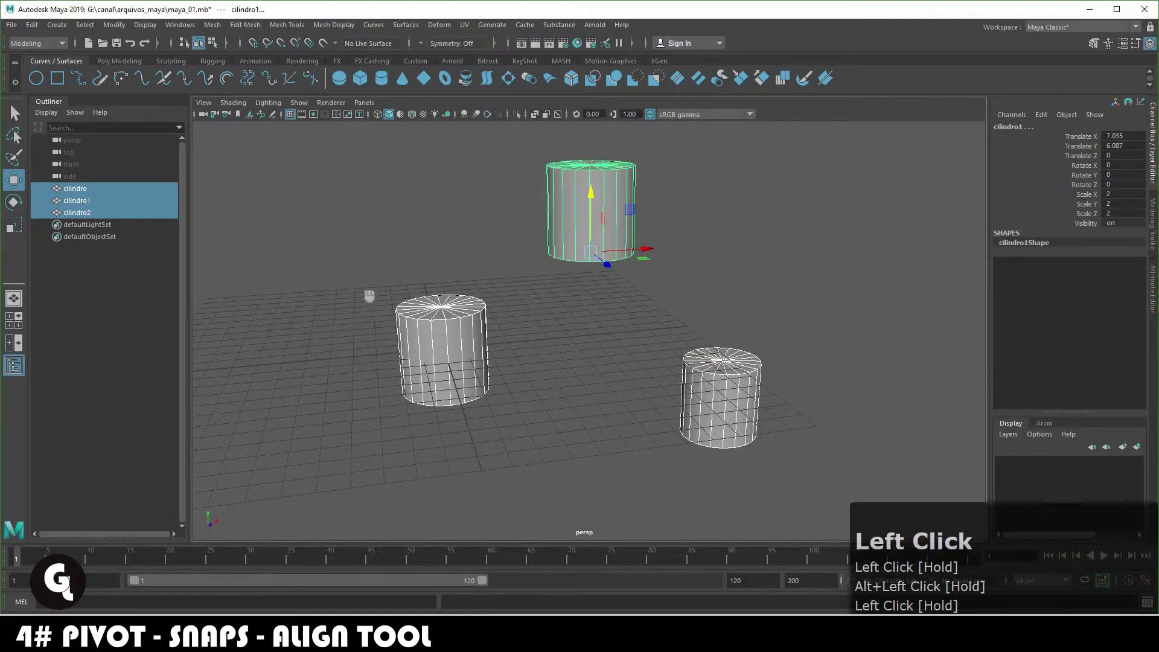
click(114, 25)
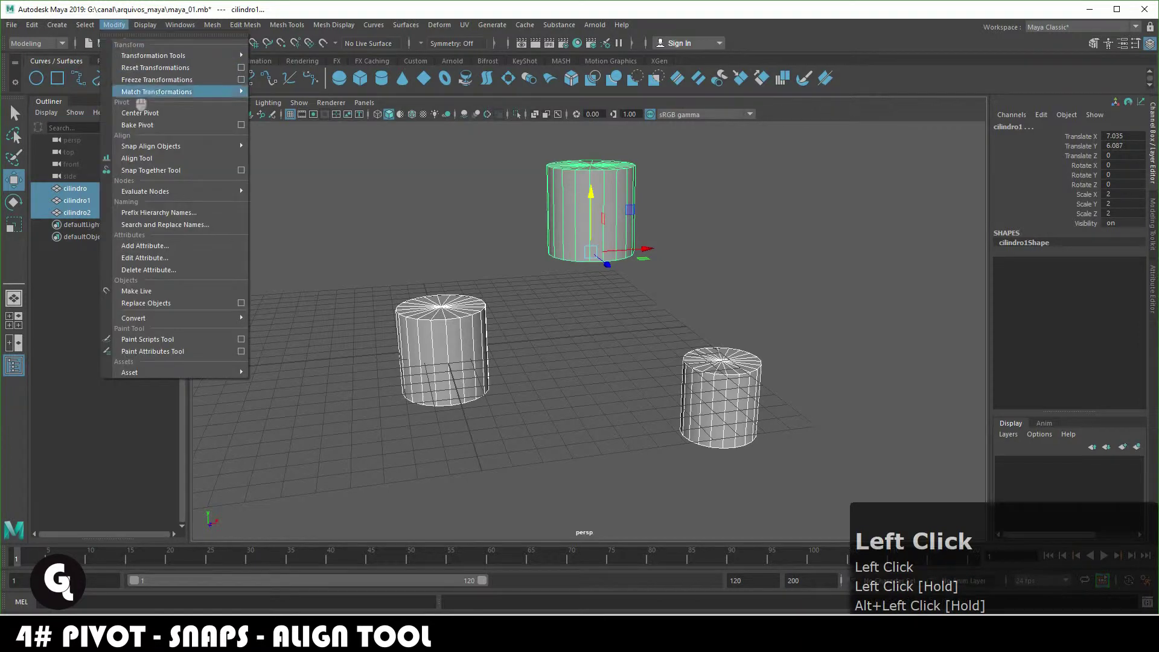
click(158, 159)
alt+drag(556, 241, 664, 206)
alt+scroll(664, 207, down, 2)
alt+drag(544, 215, 479, 228)
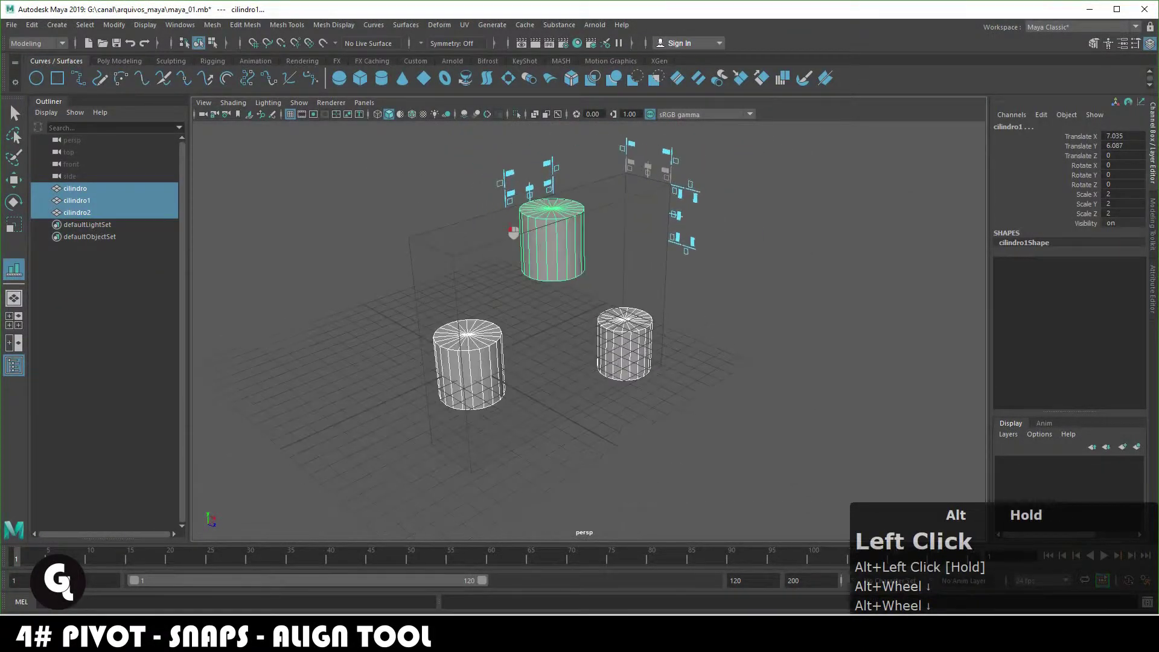
alt+right_drag(478, 227, 551, 292)
alt+middle_drag(551, 292, 511, 349)
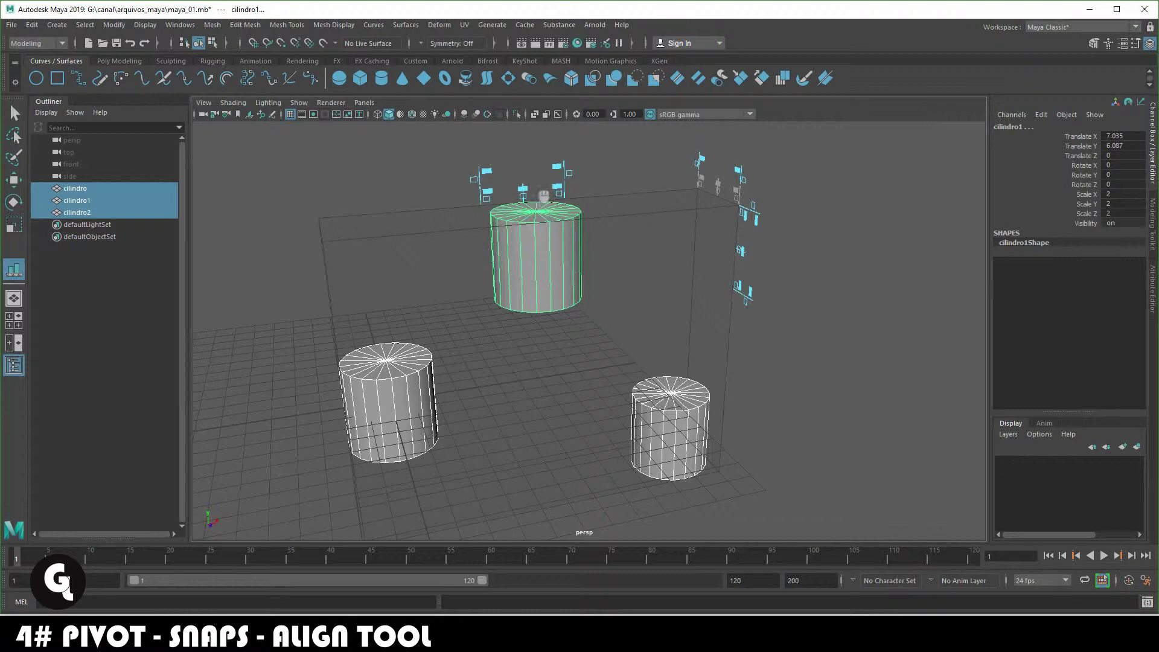
click(523, 189)
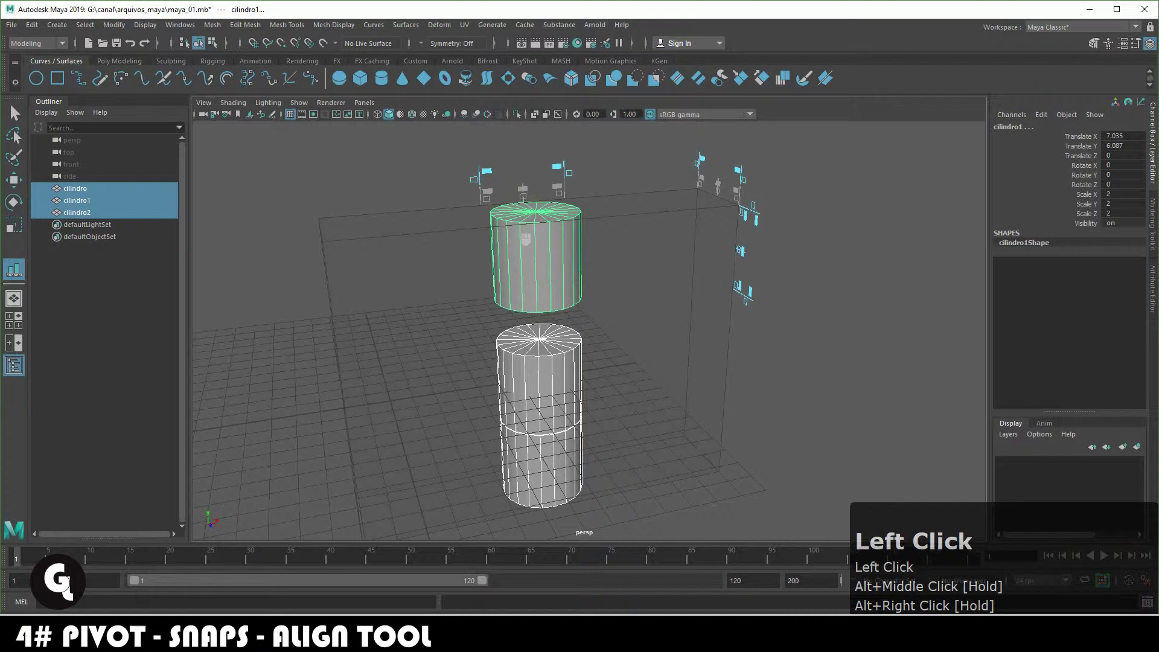
Step: Align the three cylinders along the Y axis to the raised cylinder so they coincide, and leave the Align Tool
alt+drag(511, 286, 463, 266)
middle_click(545, 284)
alt+drag(545, 284, 589, 252)
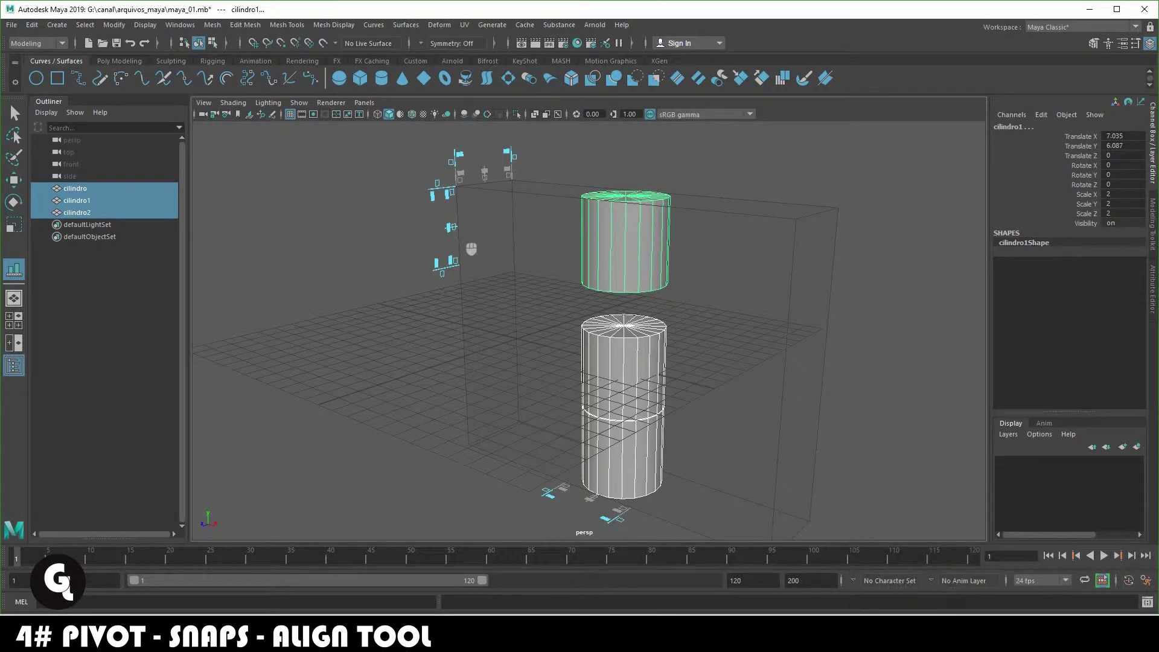
click(458, 248)
alt+drag(597, 306, 594, 271)
click(16, 112)
Step: Separate the overlapping cylinders along the X axis, moving one toward negative X and another to about X 13.173
click(577, 208)
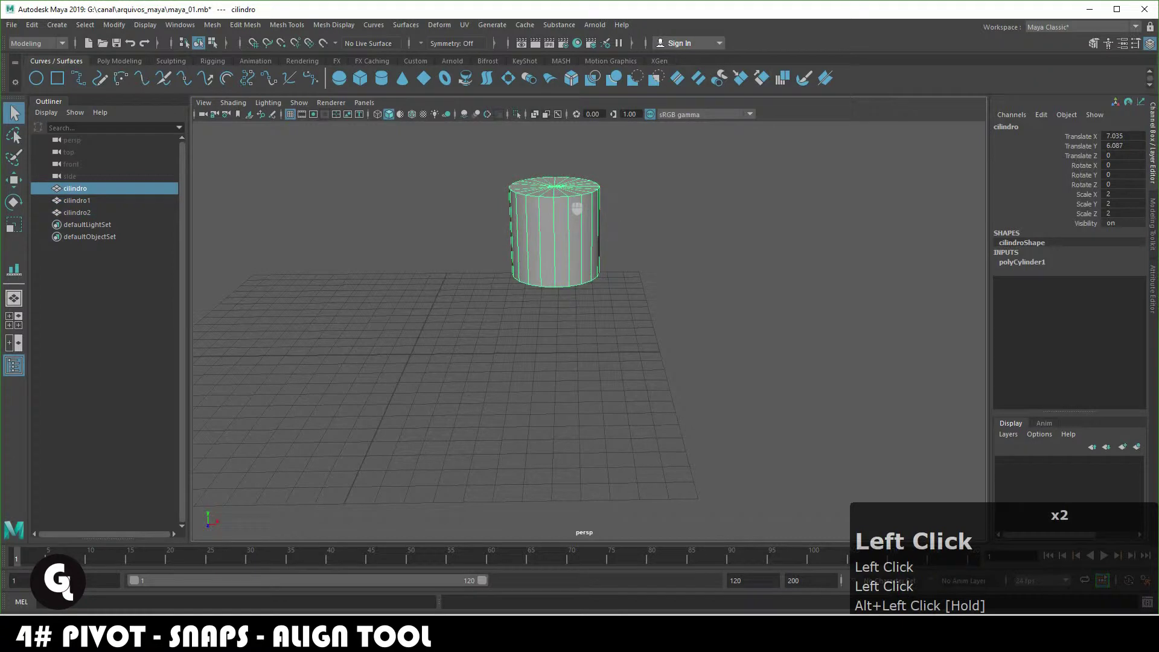
key(w)
drag(627, 283, 509, 279)
click(551, 284)
middle_click(648, 293)
middle_drag(648, 292, 781, 285)
alt+drag(781, 286, 633, 196)
alt+right_drag(633, 196, 551, 176)
alt+middle_drag(561, 232, 594, 269)
alt+drag(594, 269, 580, 244)
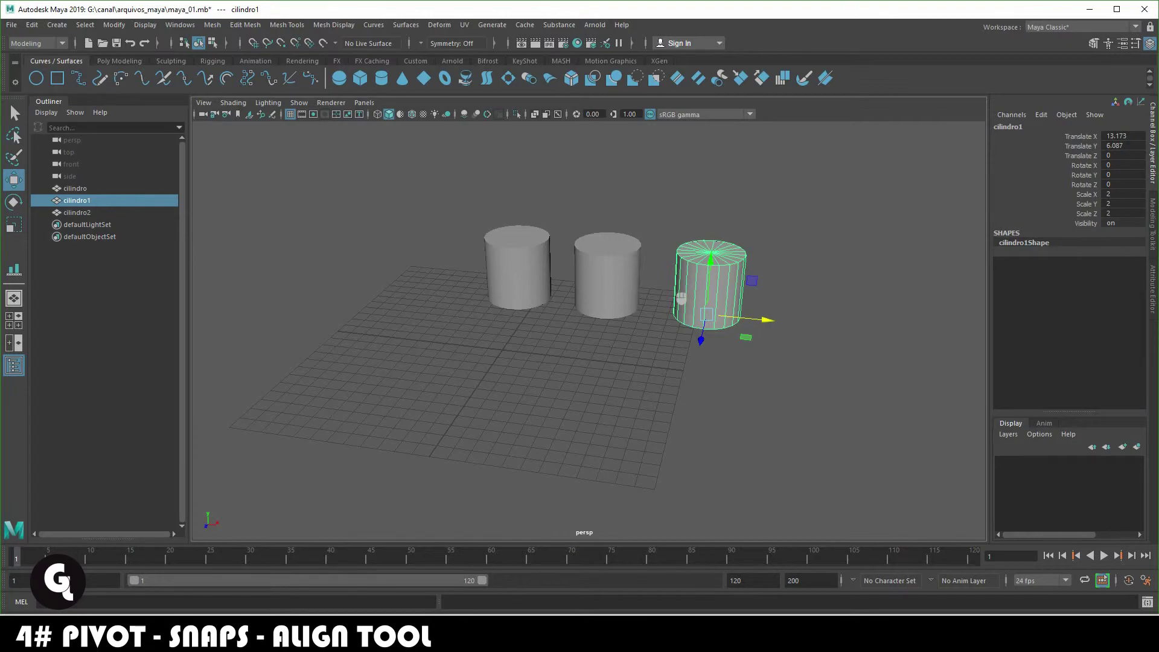
key(alt)
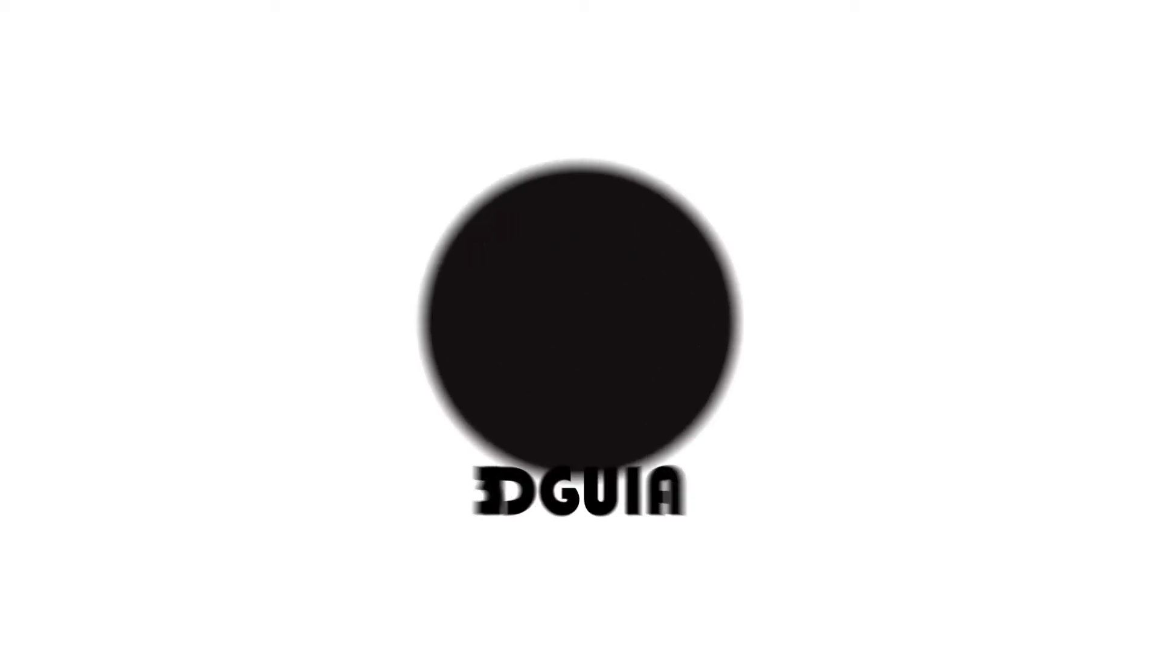